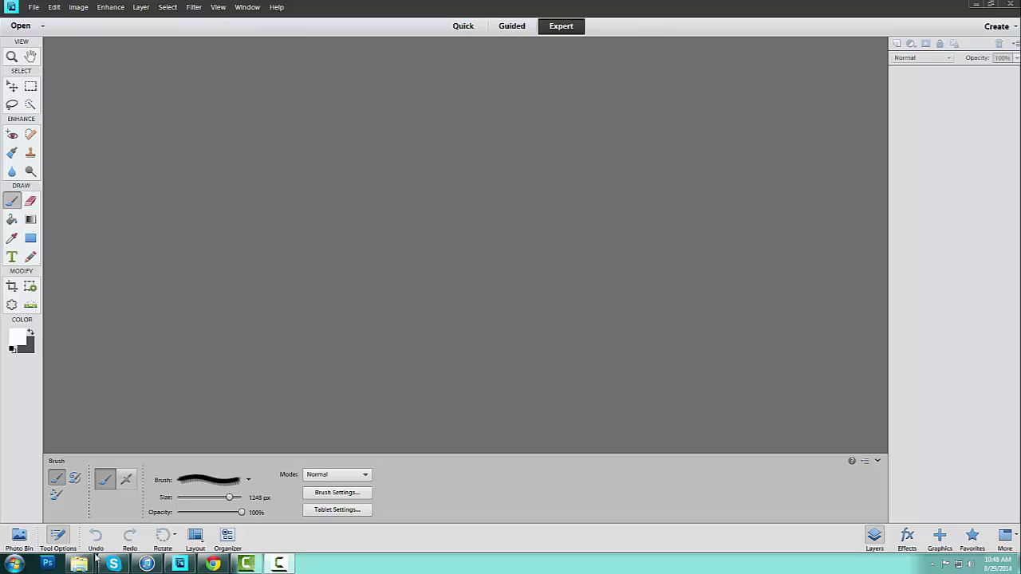
Step: Open AASPN_ArtPlayPaletteVivacity_ArtsyPaper3.jpg from the Paperie folder of ArtPlay Palette Vivacity A in the photo editor
mouse_move(82, 566)
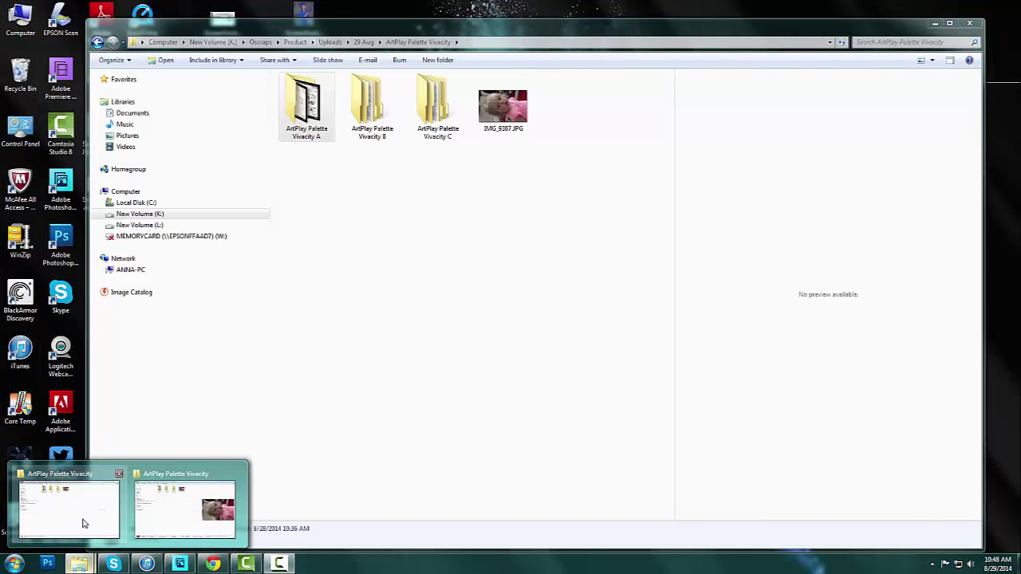
left_click(85, 523)
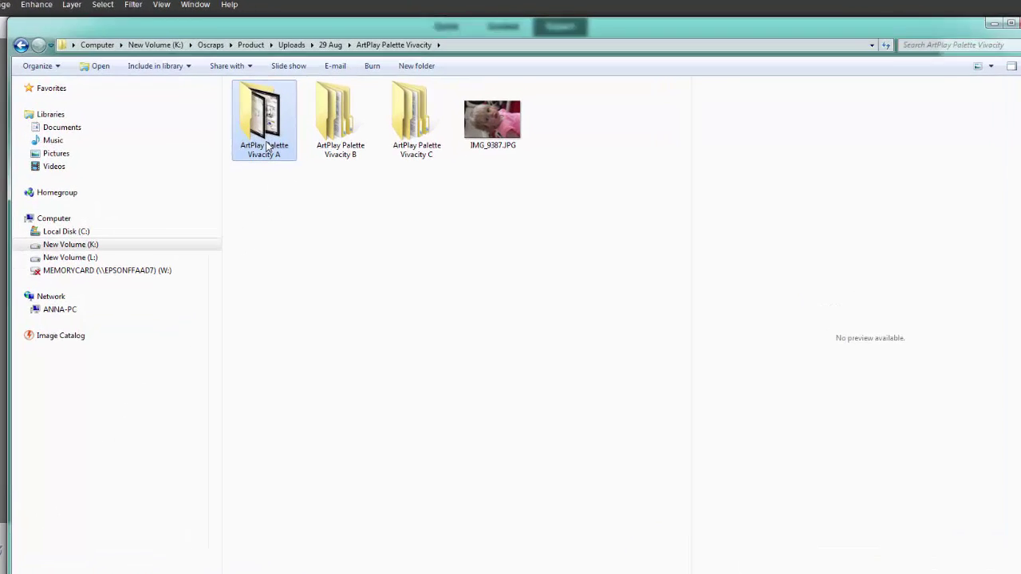
double_click(267, 147)
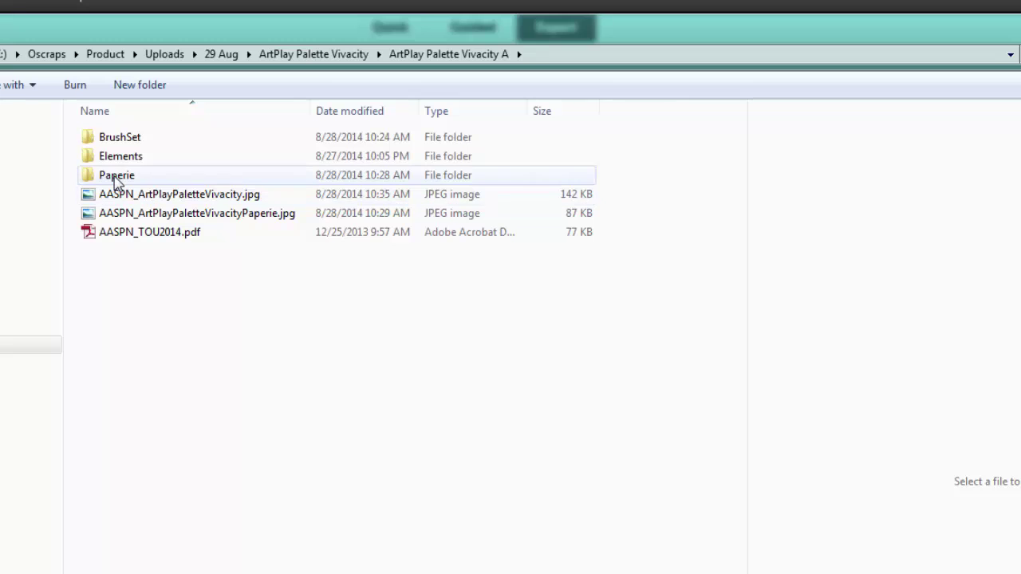
double_click(116, 177)
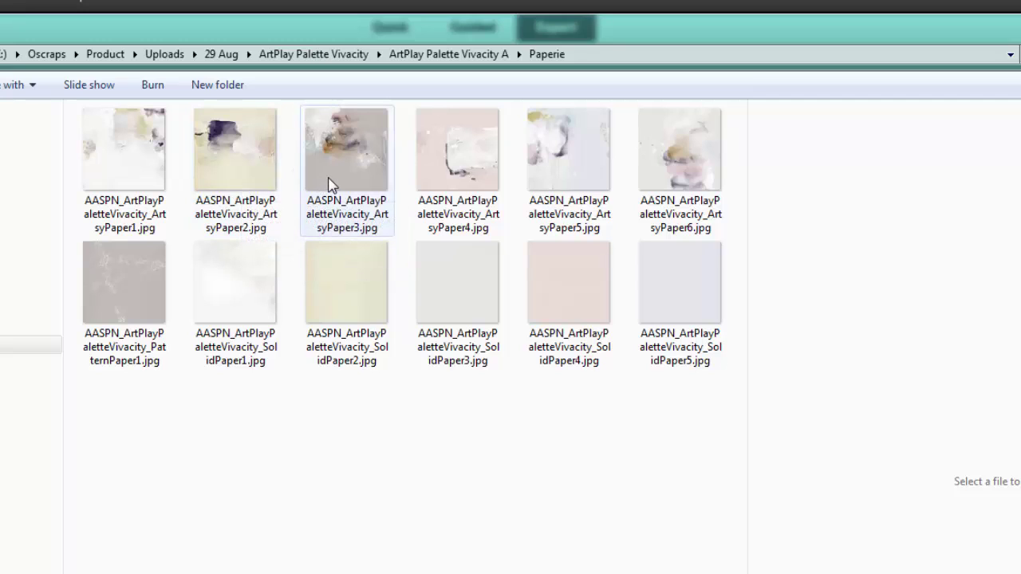
mouse_move(332, 184)
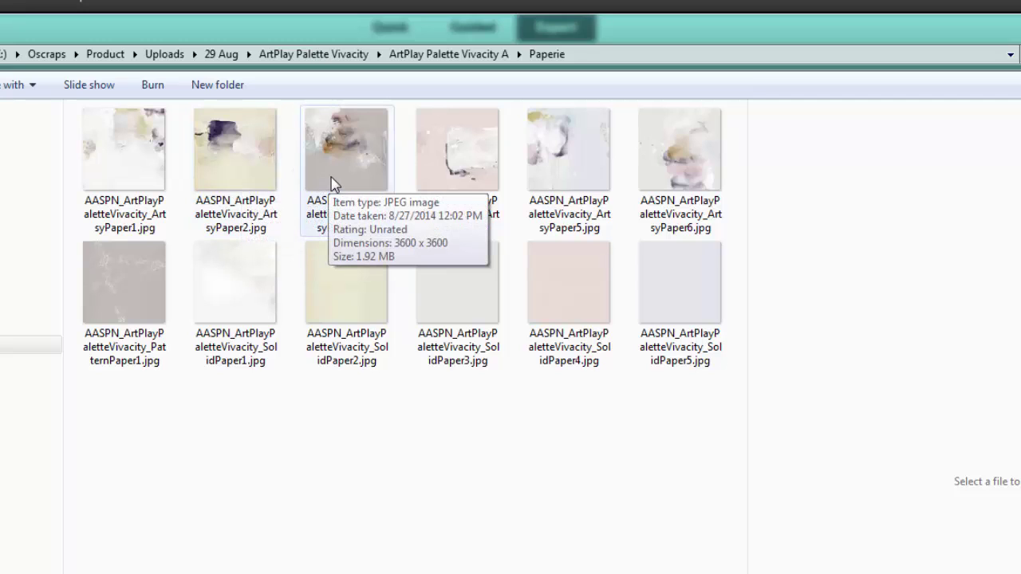
left_click(352, 160)
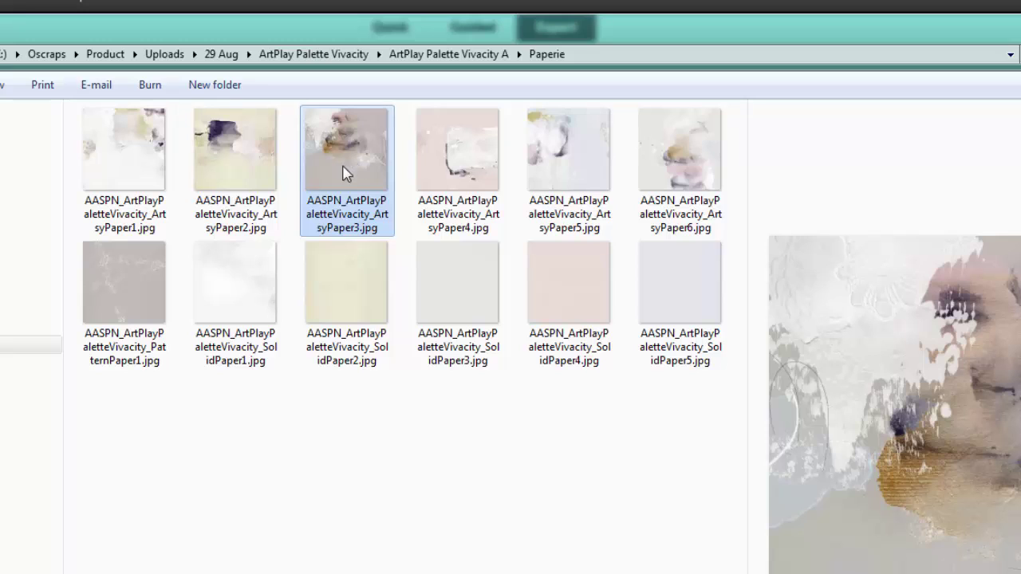
left_click_drag(353, 159, 66, 182)
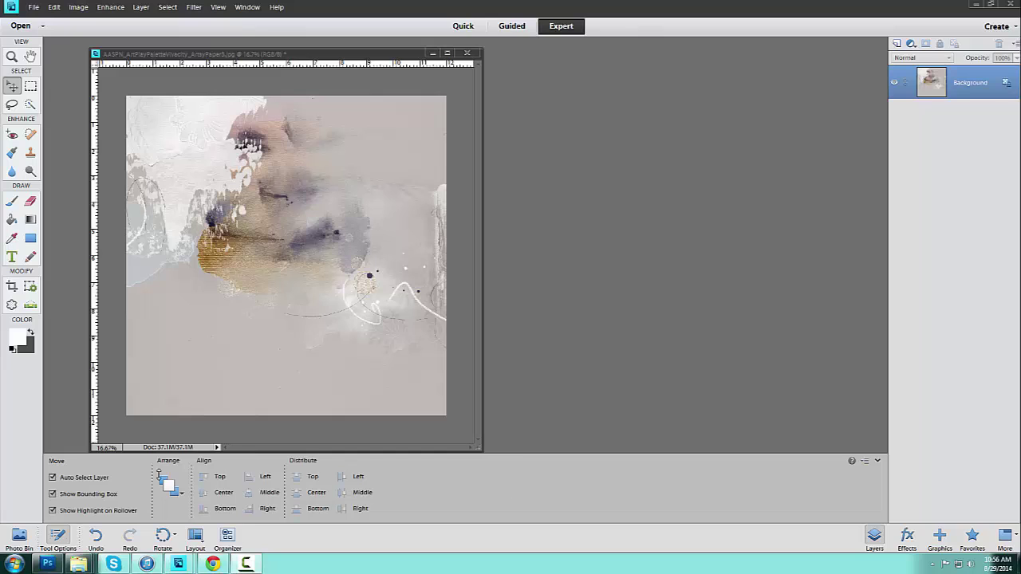
Step: Open IMG_9387.JPG from the ArtPlay Palette Vivacity folder and place its window beside the paper document
mouse_move(80, 564)
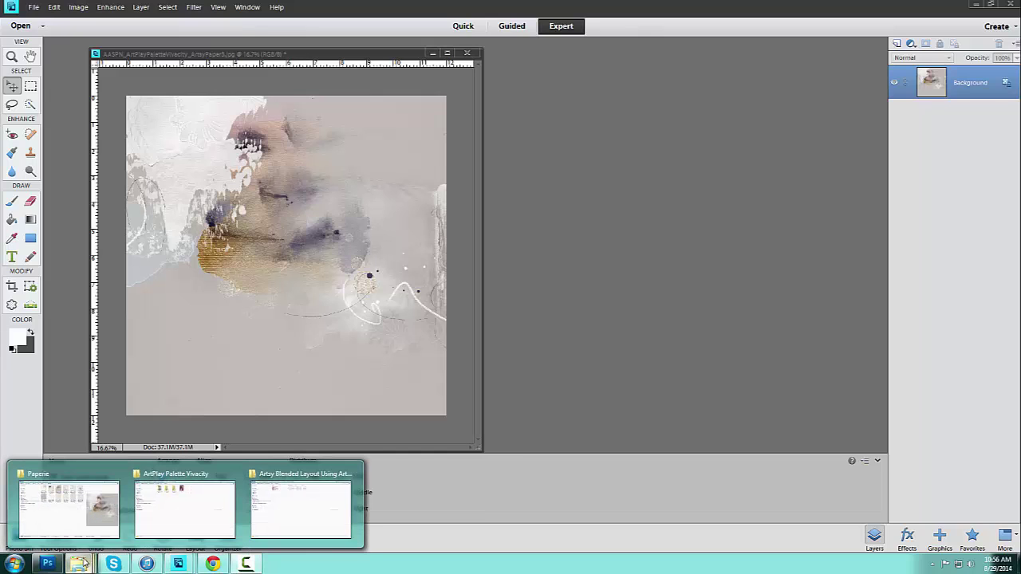
left_click(175, 520)
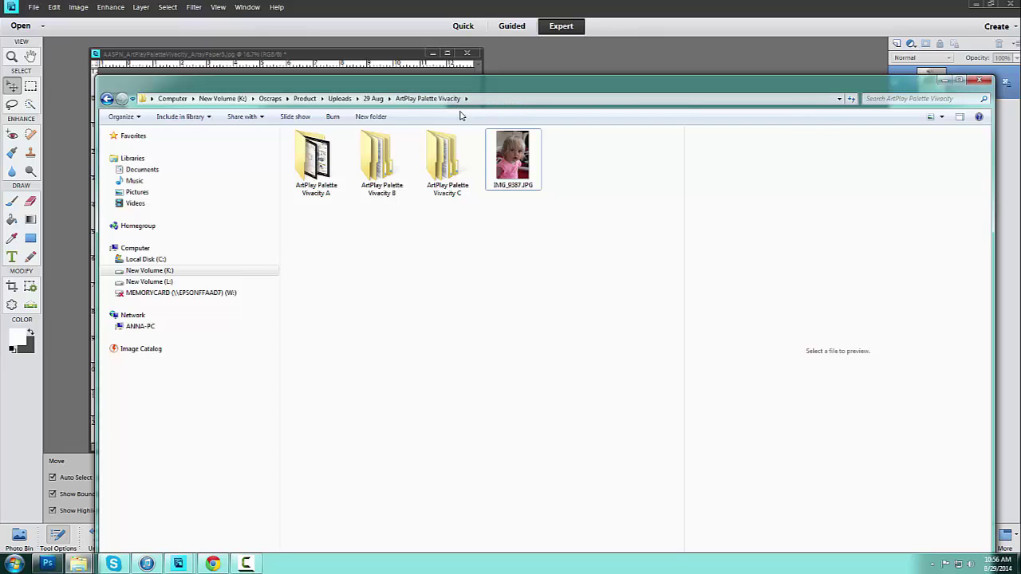
left_click(518, 172)
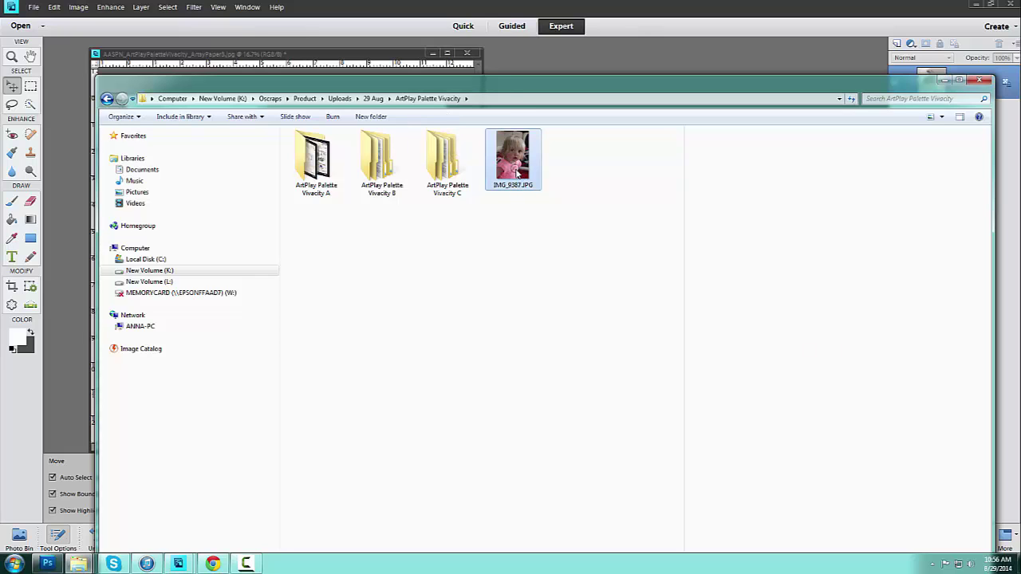
left_click_drag(520, 174, 517, 70)
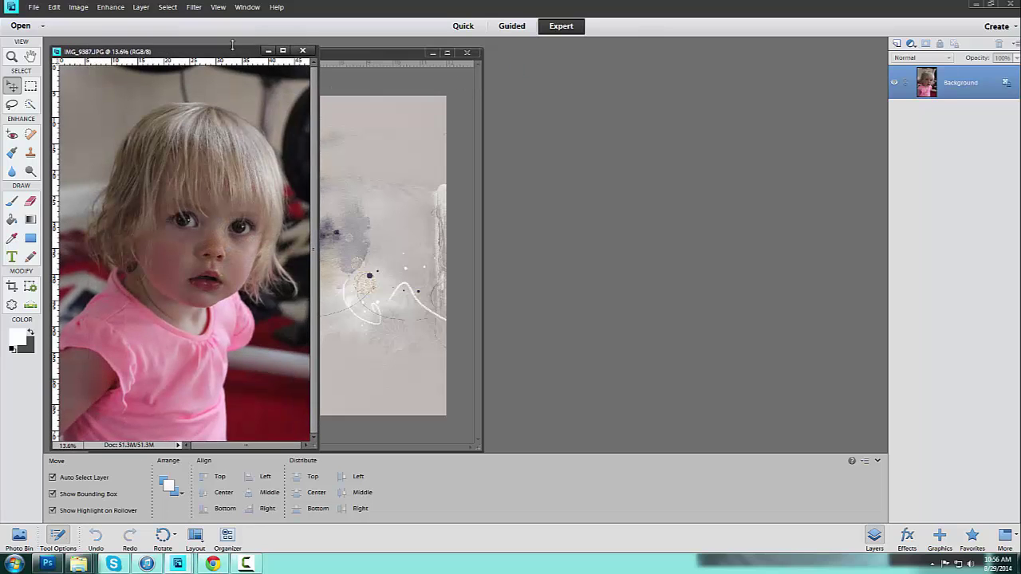
left_click_drag(232, 44, 664, 54)
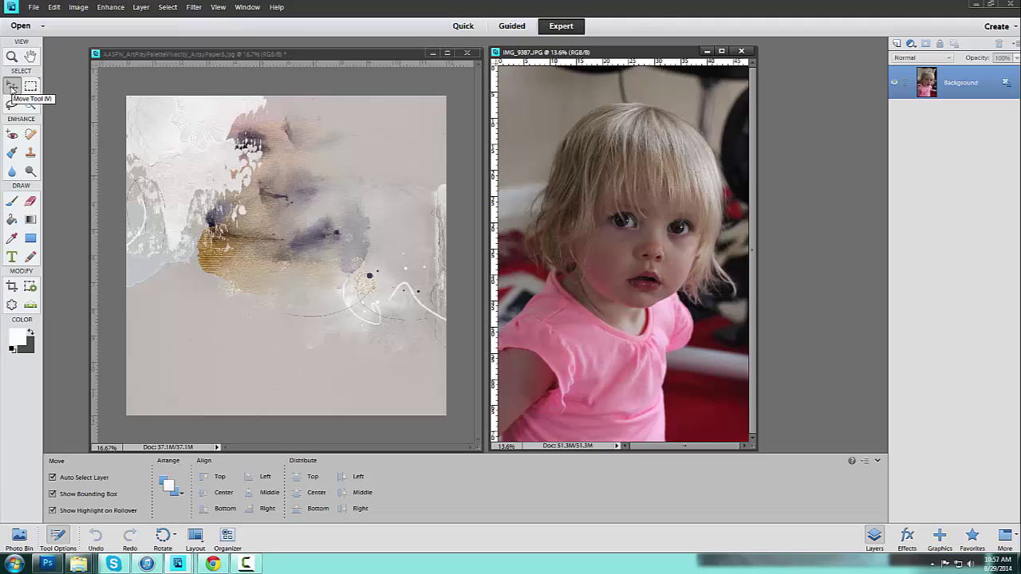
Step: Copy the photo onto the artsy paper as a new layer, close the original photo document, and position the layer over the paper
left_click_drag(532, 151, 229, 158)
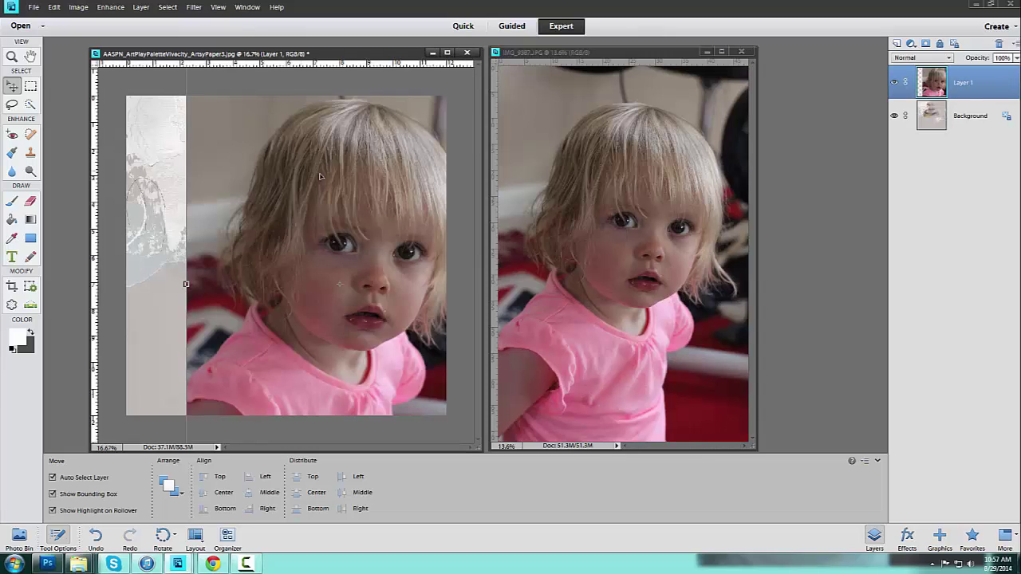
left_click_drag(319, 176, 278, 173)
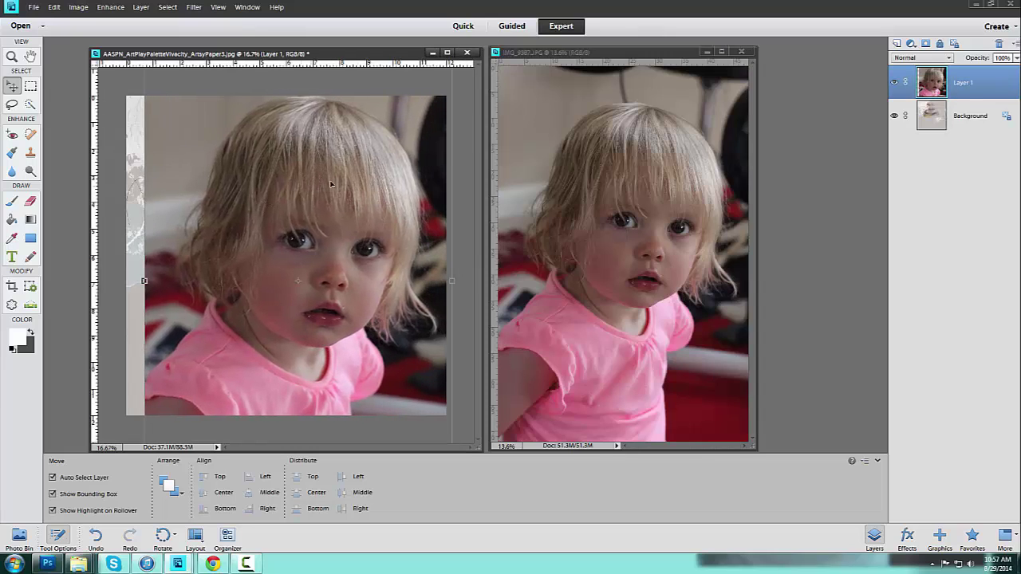
left_click(743, 53)
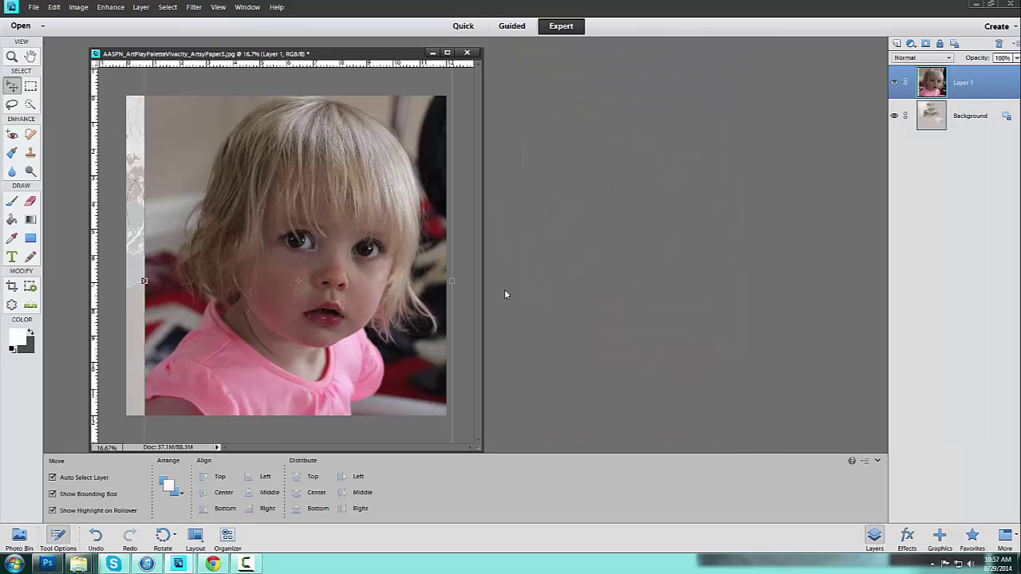
left_click_drag(339, 343, 325, 299)
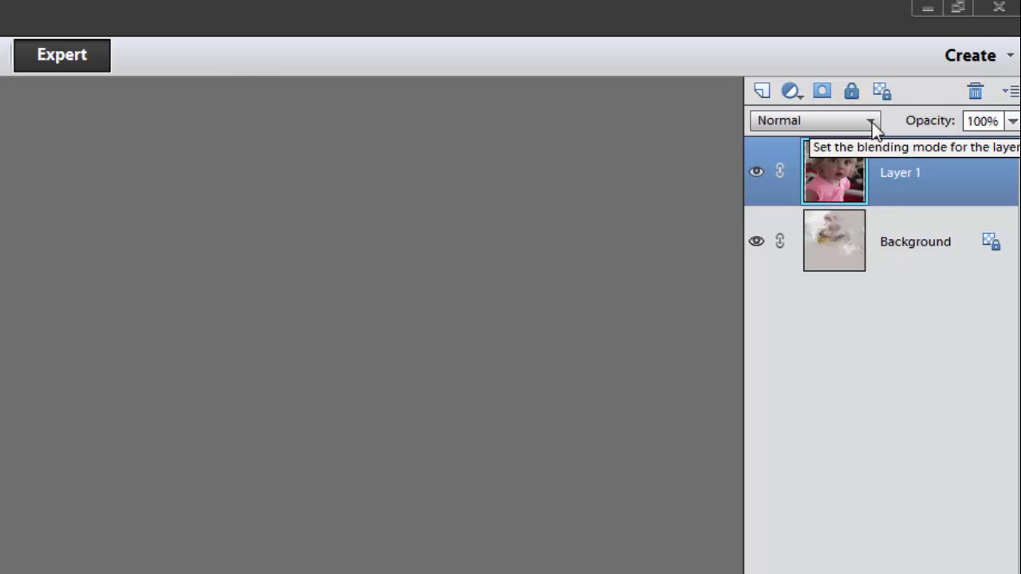
Step: Set the photo layer's blending mode to Color Burn and shift the photo up toward the paper's right side
left_click(871, 120)
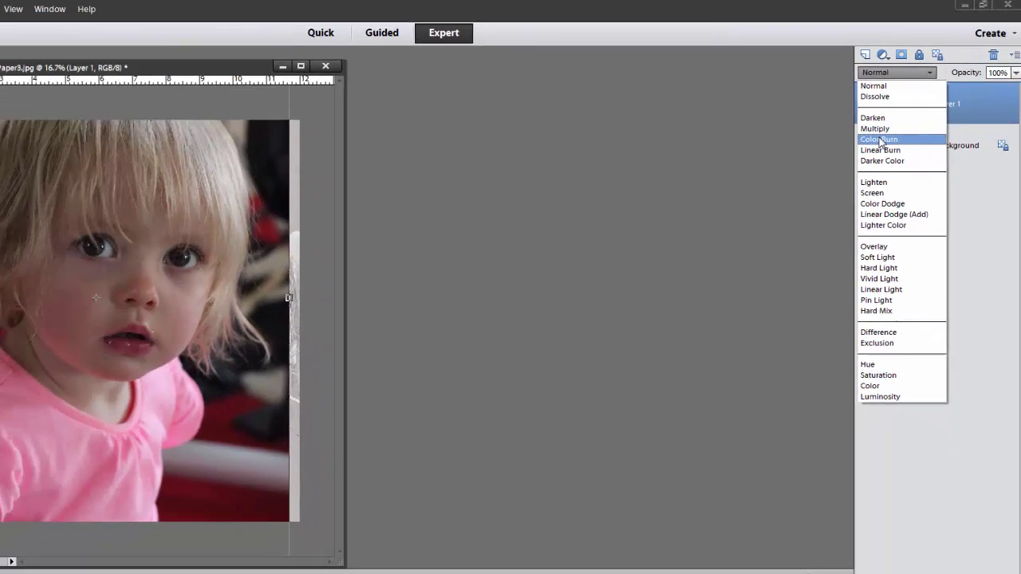
left_click(848, 169)
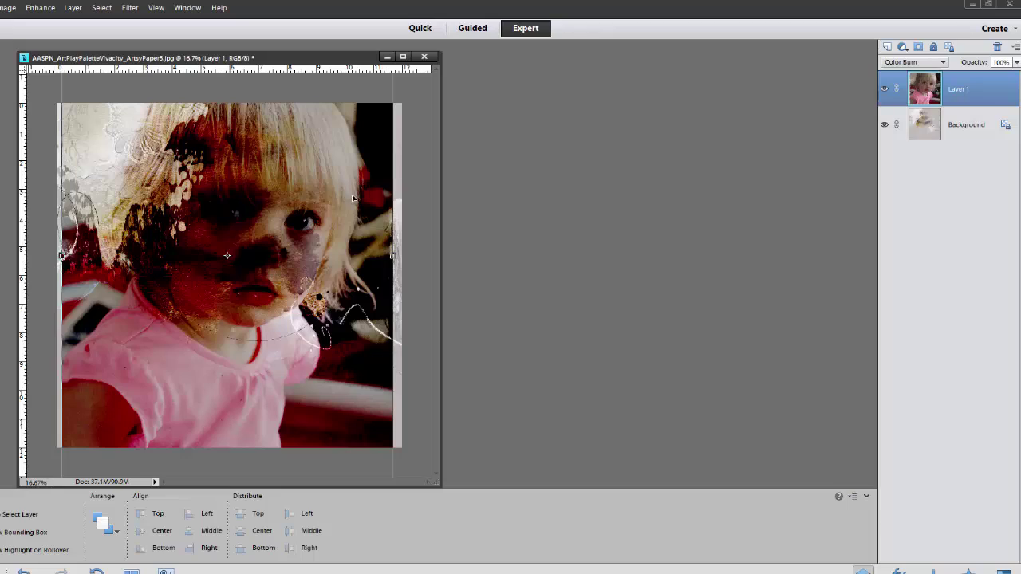
left_click_drag(311, 192, 355, 168)
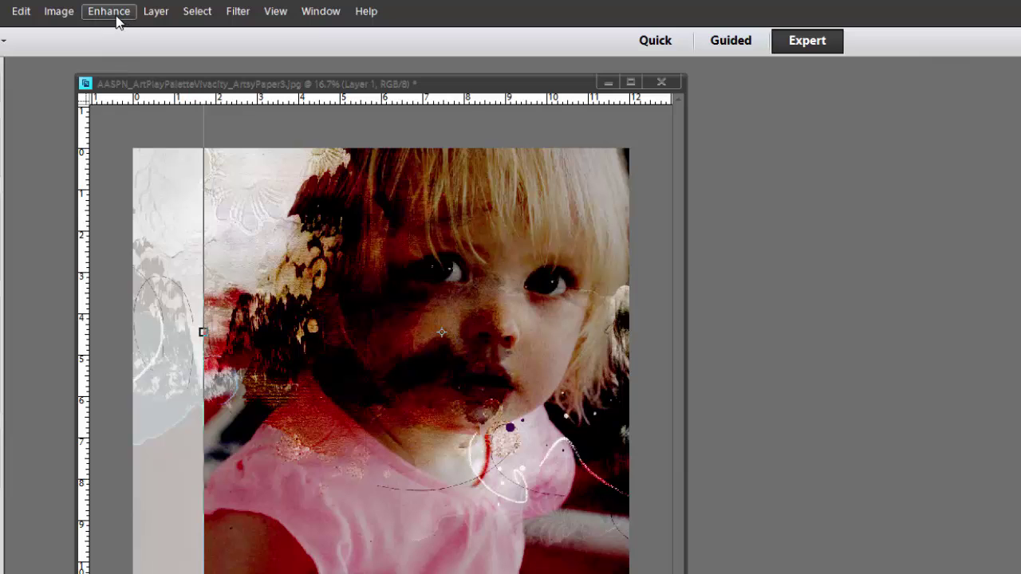
Step: Lighten the photo layer with a Levels adjustment, setting the midtone input to 1.48 and the highlight input to about 232
left_click(116, 14)
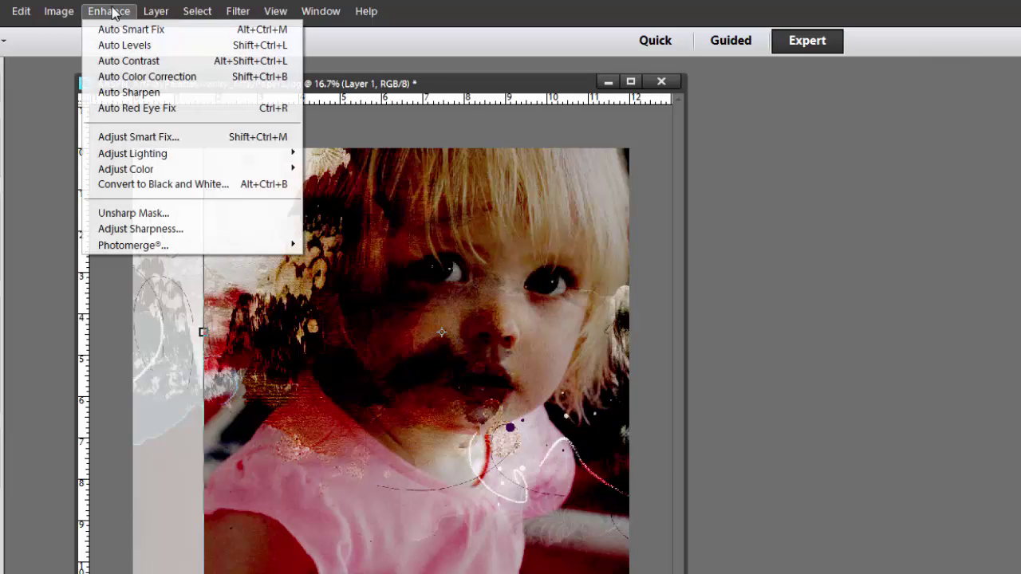
mouse_move(132, 153)
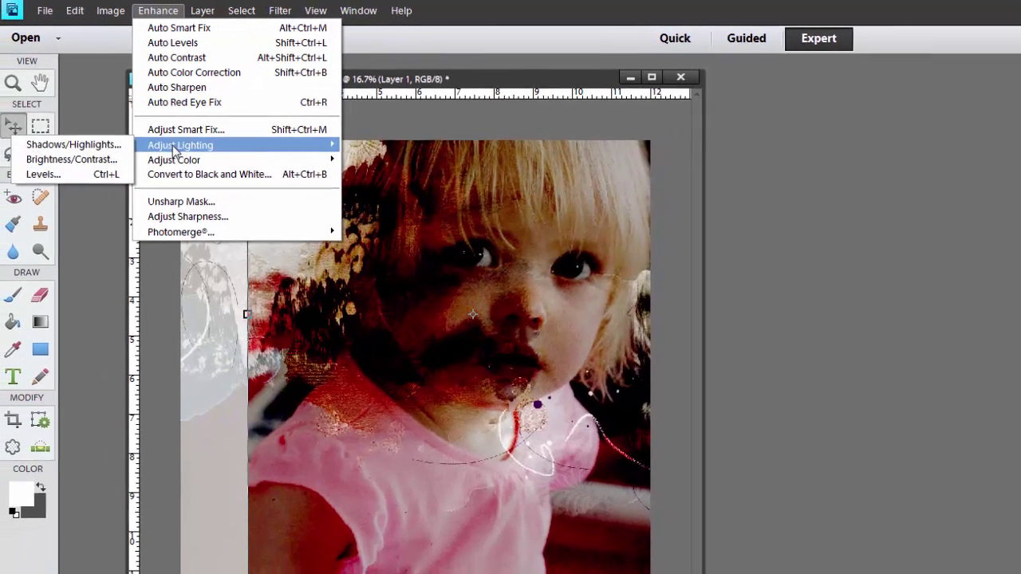
left_click(93, 174)
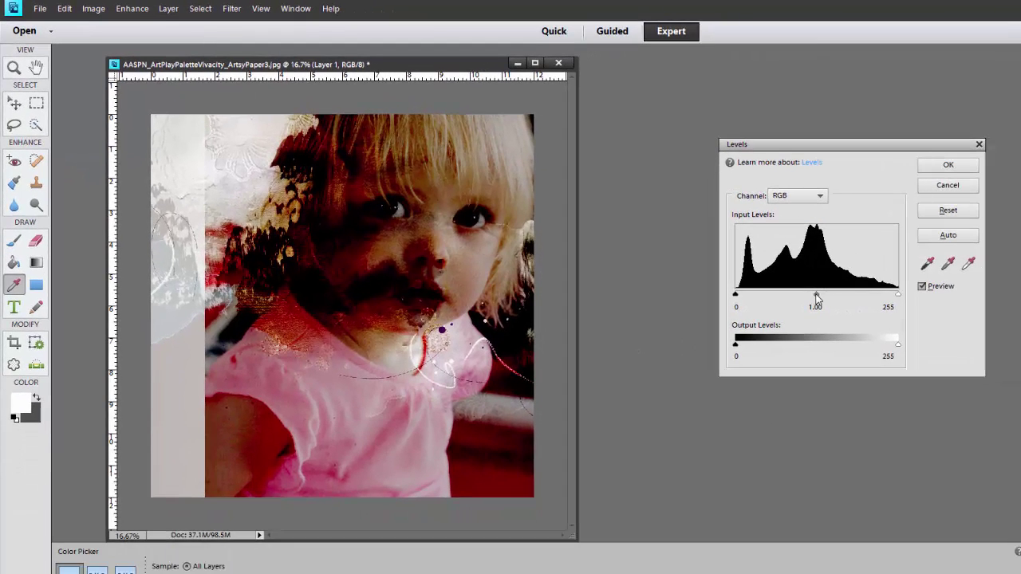
left_click_drag(816, 295, 799, 296)
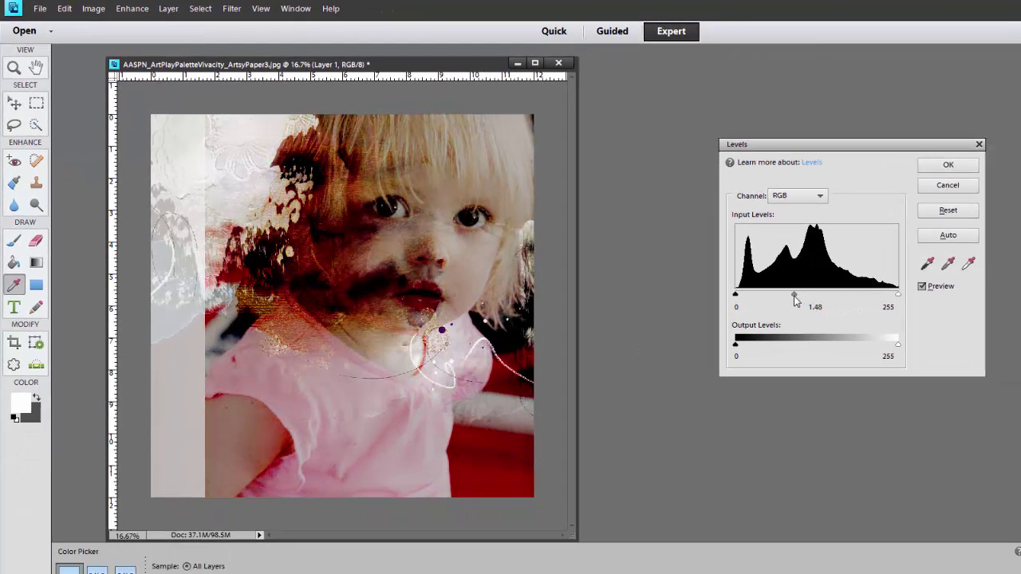
left_click_drag(898, 294, 884, 299)
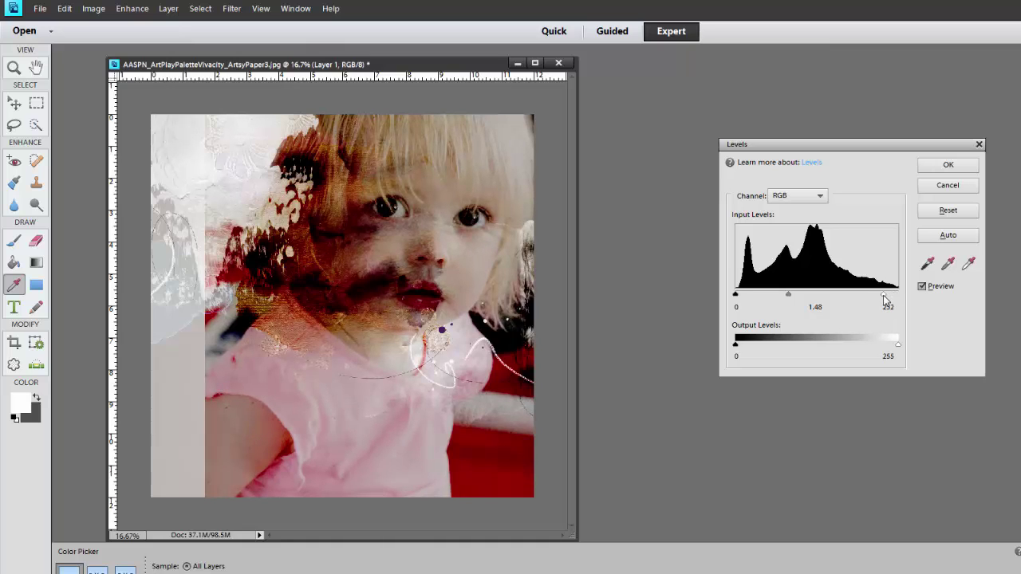
left_click_drag(737, 295, 738, 296)
left_click(947, 164)
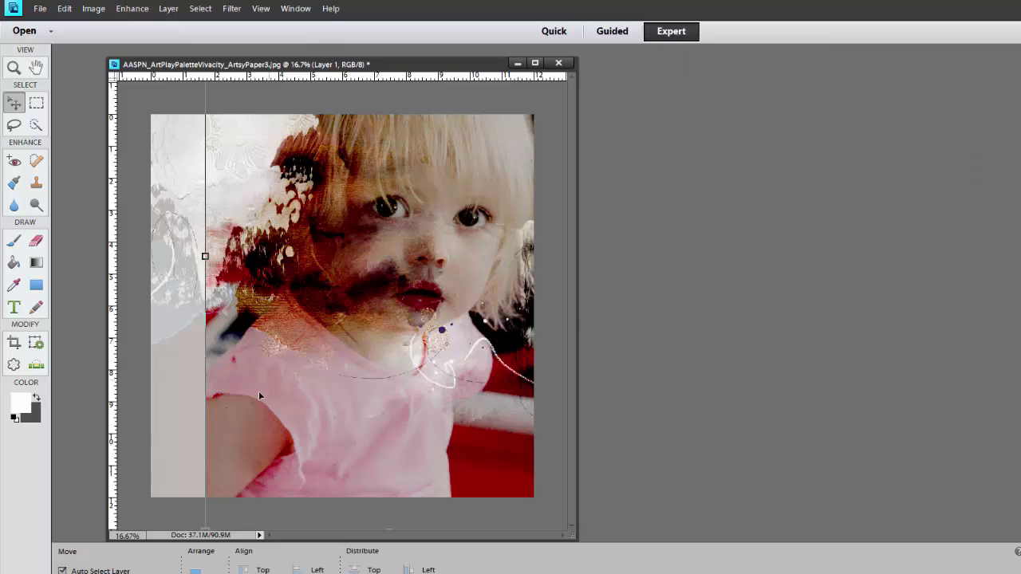
Step: Reposition the photo layer farther right, leaving the paper's left strip exposed and the photo reaching the paper's bottom edge
left_click_drag(258, 391, 400, 337)
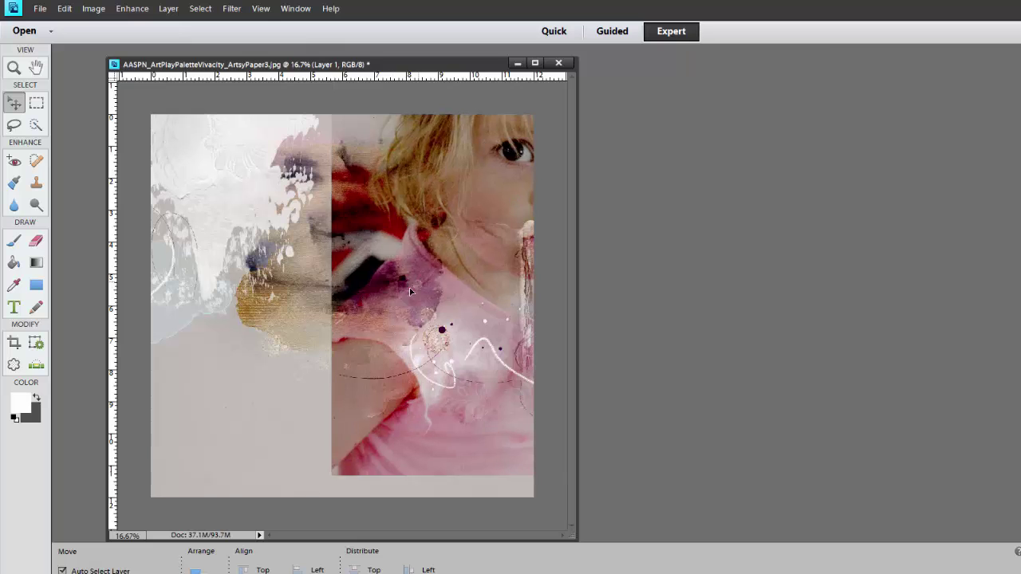
left_click_drag(410, 292, 312, 325)
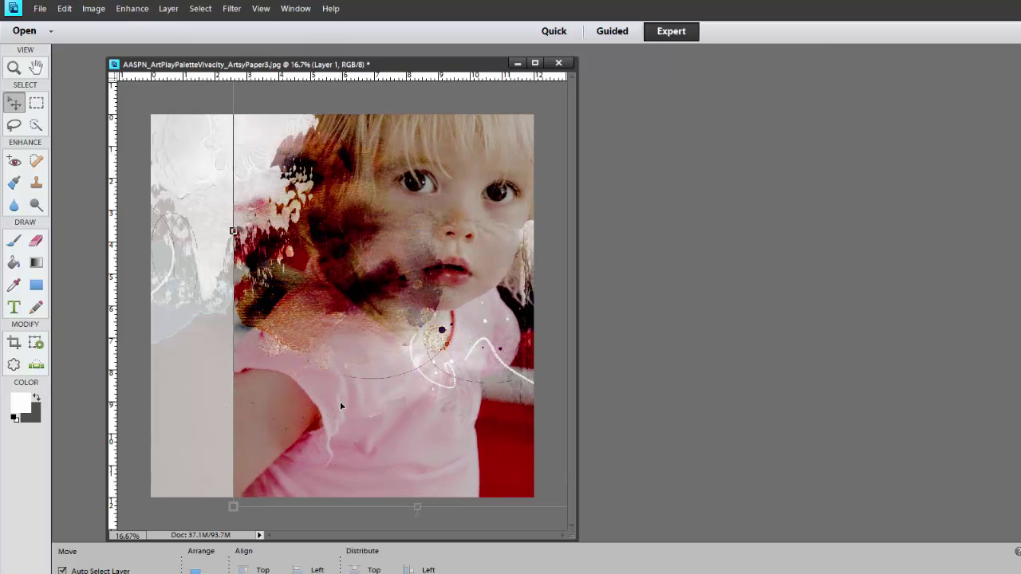
left_click_drag(340, 407, 342, 397)
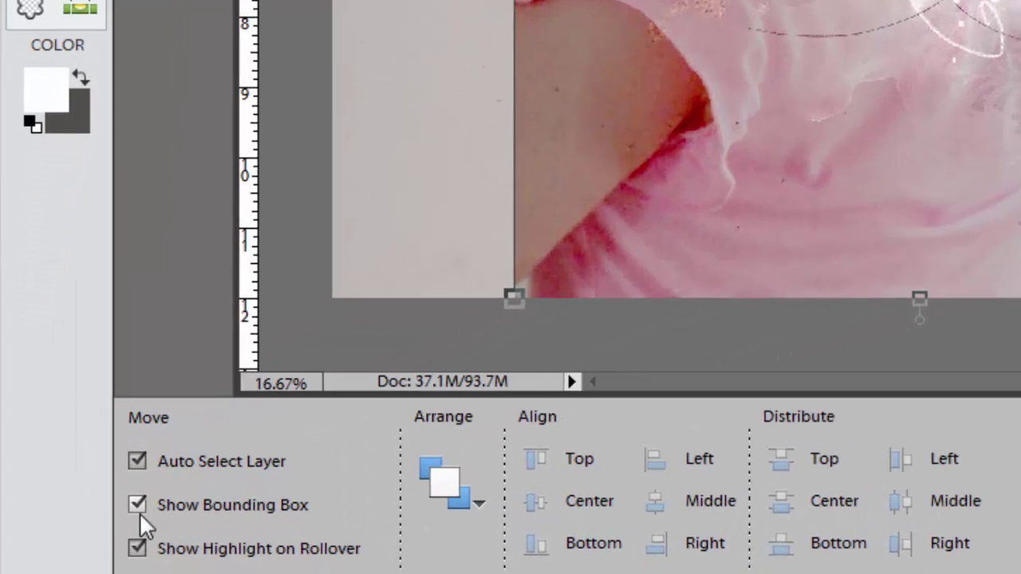
Step: Scale the photo layer down with constrained proportions and place it in the paper's upper right area, its bottom edge below mid-height
left_click(514, 300)
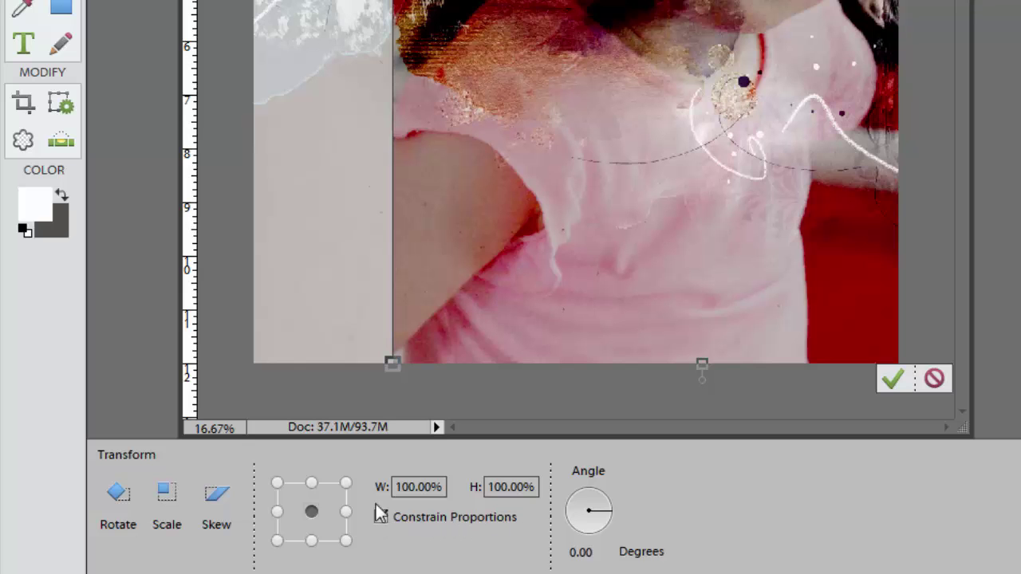
left_click(380, 516)
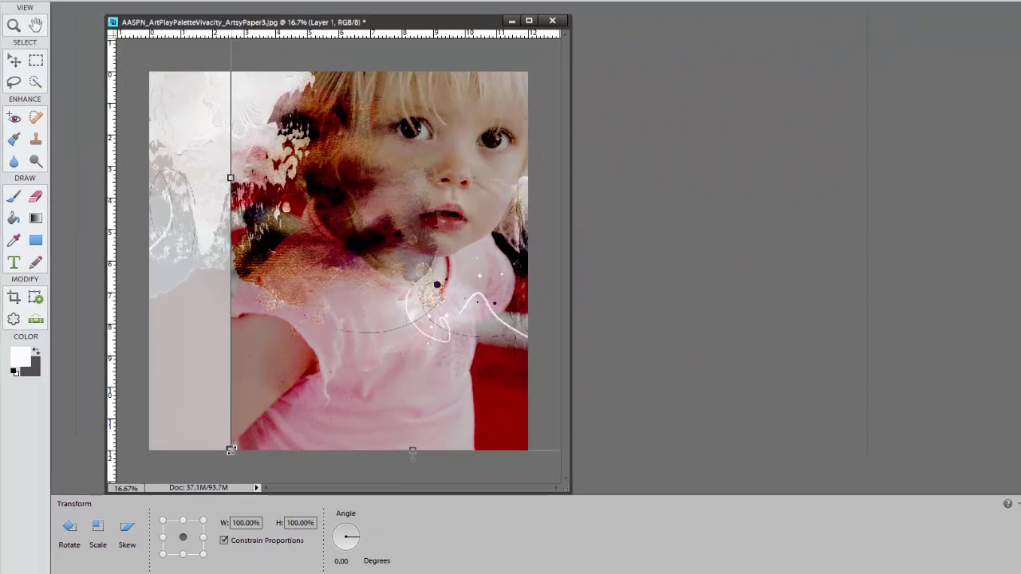
left_click_drag(393, 363, 410, 342)
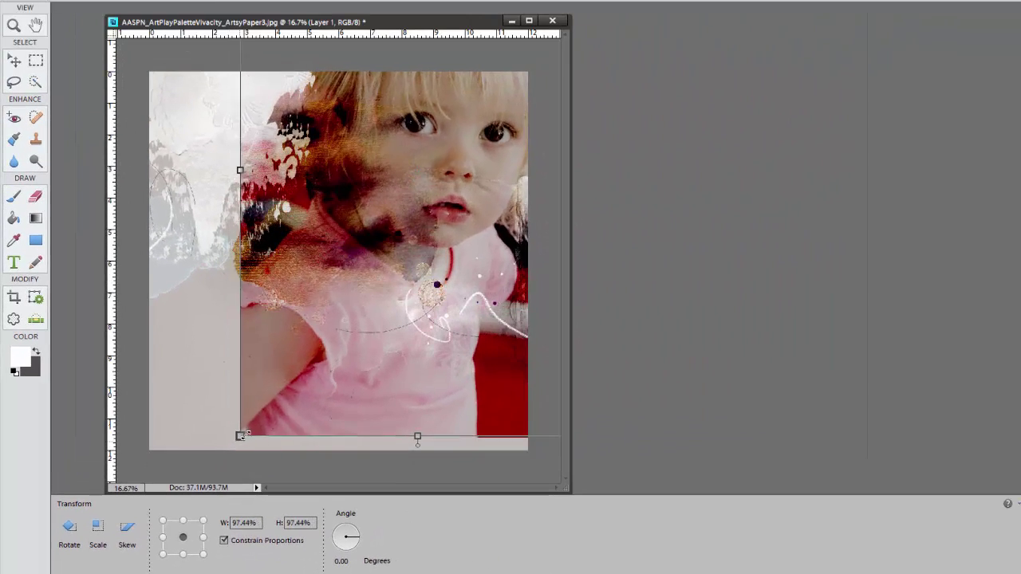
left_click_drag(244, 435, 346, 298)
left_click_drag(442, 159, 430, 196)
left_click_drag(299, 336, 312, 311)
mouse_move(444, 166)
left_mouse_down()
mouse_move(437, 203)
mouse_move(445, 178)
left_mouse_up()
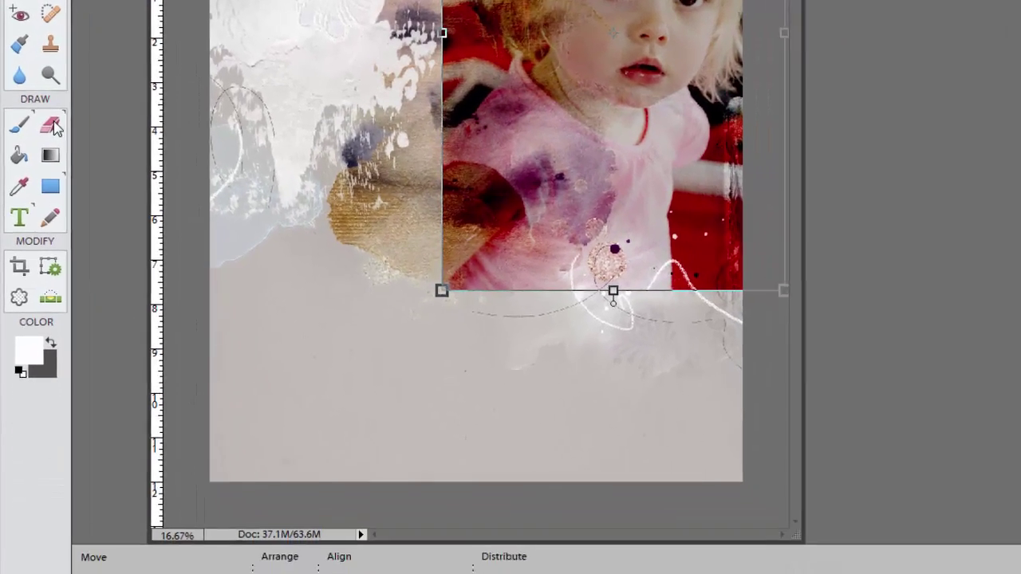
Step: Load the AASPN_ArtPlayPaletteVivacity.abr brush set for the Eraser from the ArtPlay Palette Vivacity A folder's BrushSet subfolder
left_click(64, 158)
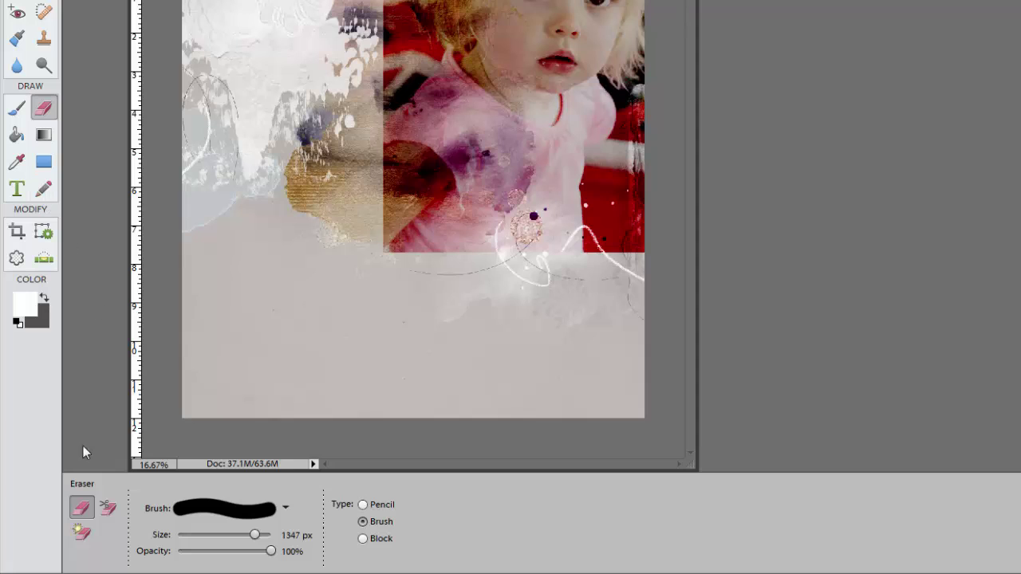
left_click(286, 509)
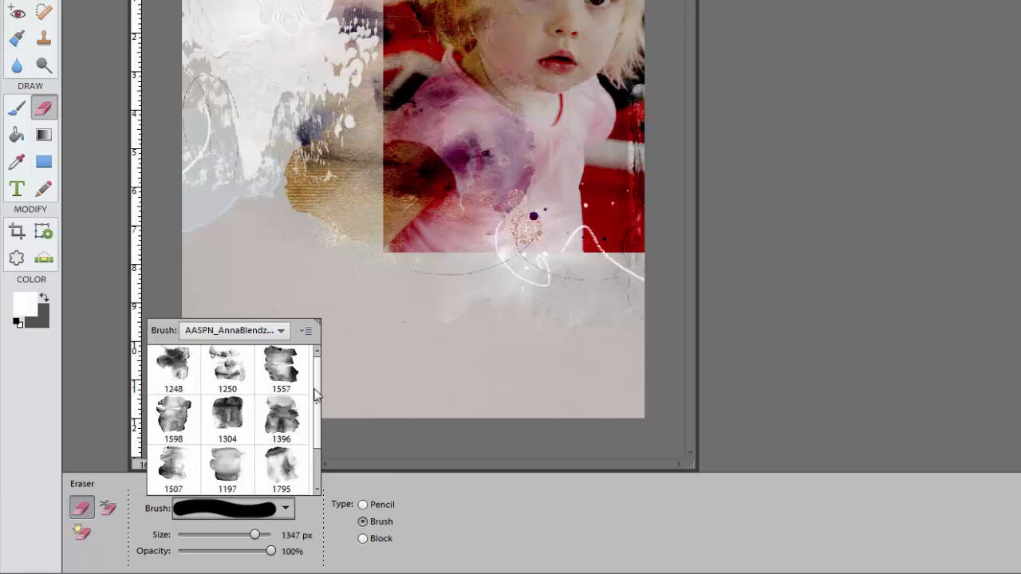
left_click(305, 332)
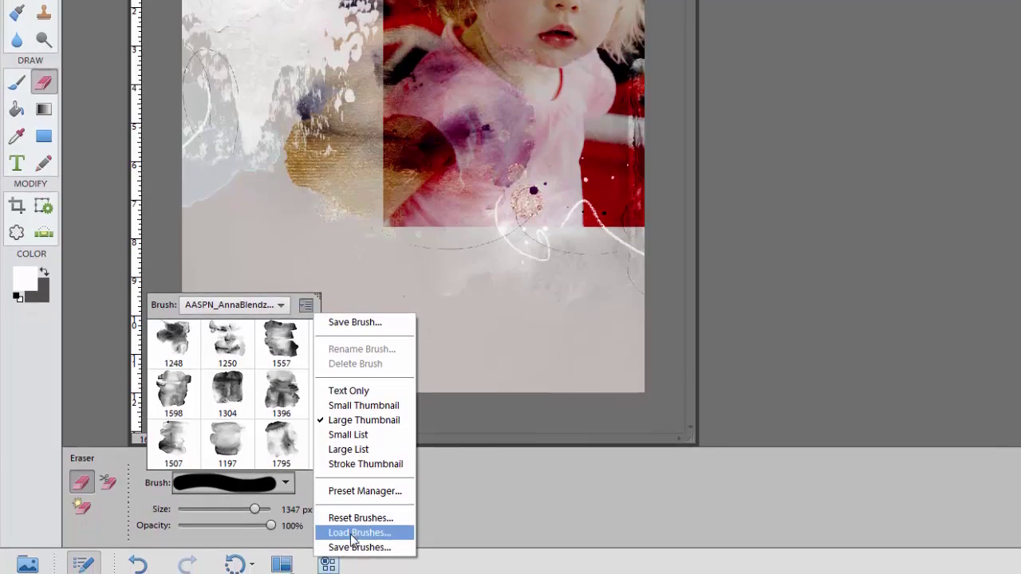
left_click(360, 542)
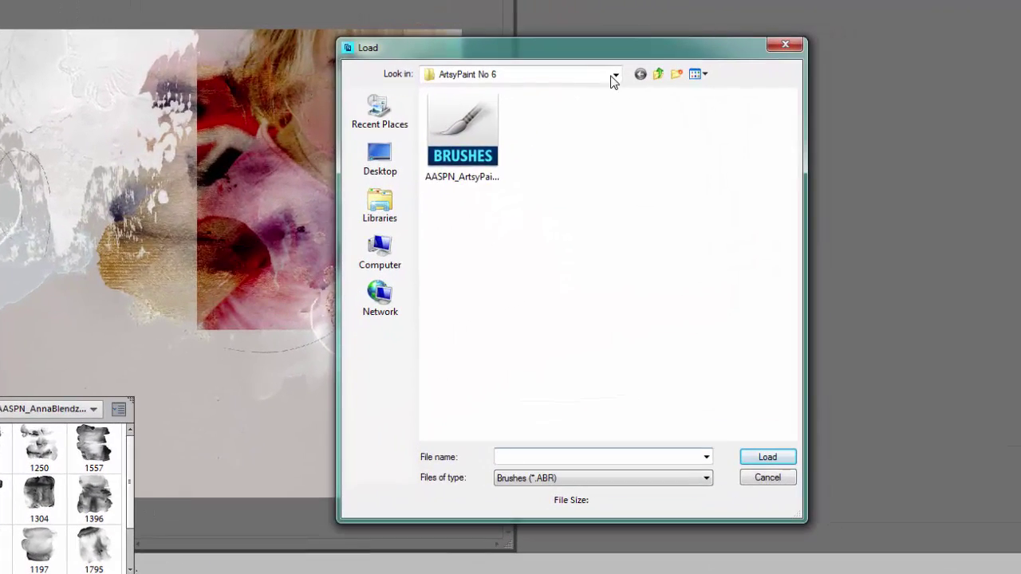
left_click(673, 64)
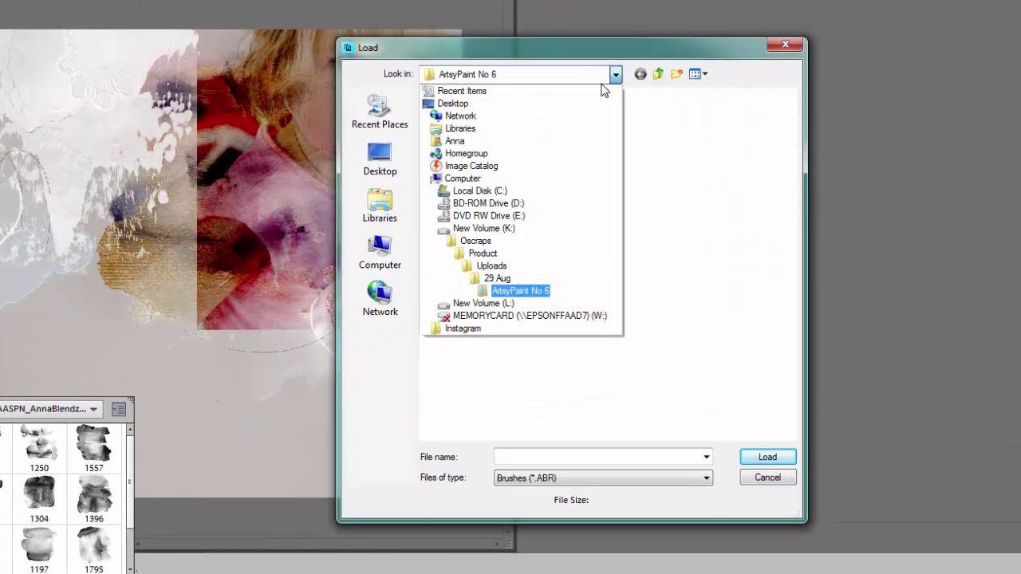
left_click(494, 279)
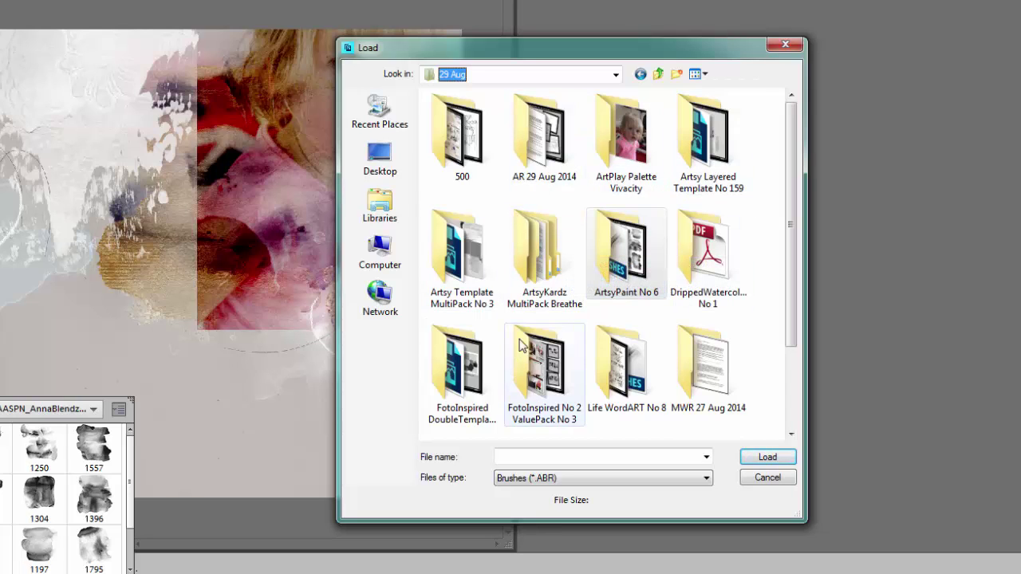
double_click(630, 149)
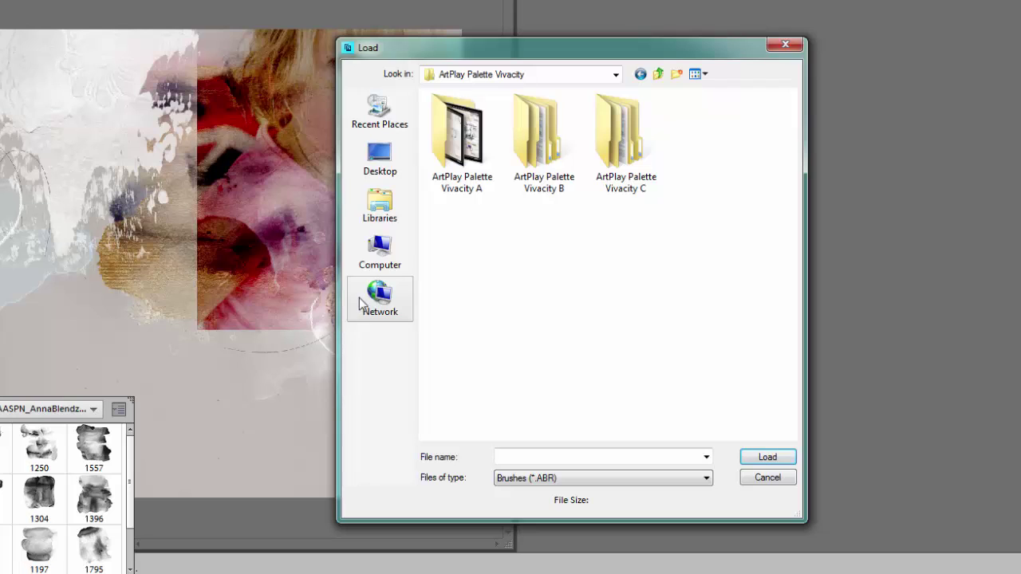
left_click(463, 148)
double_click(461, 150)
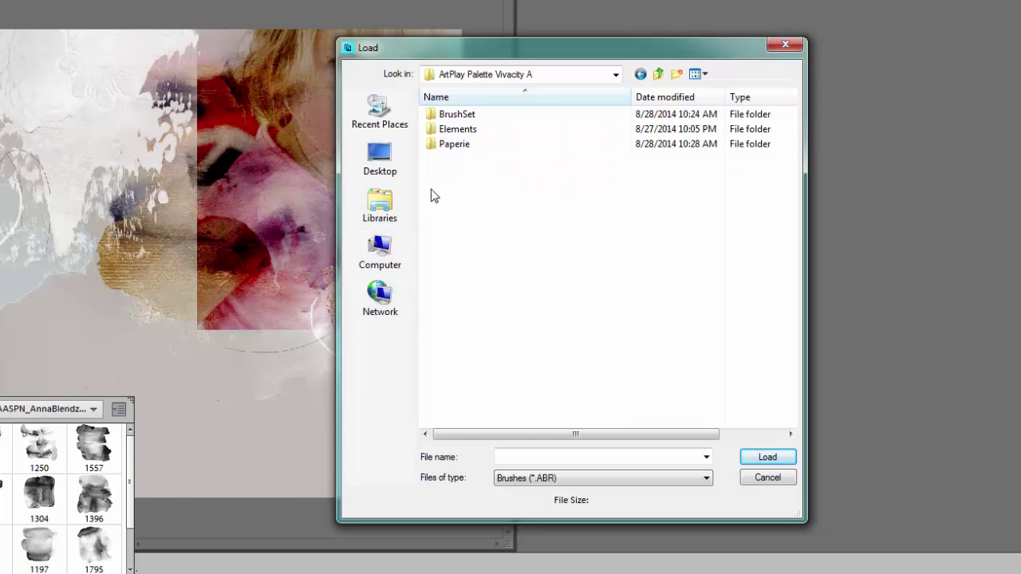
double_click(456, 116)
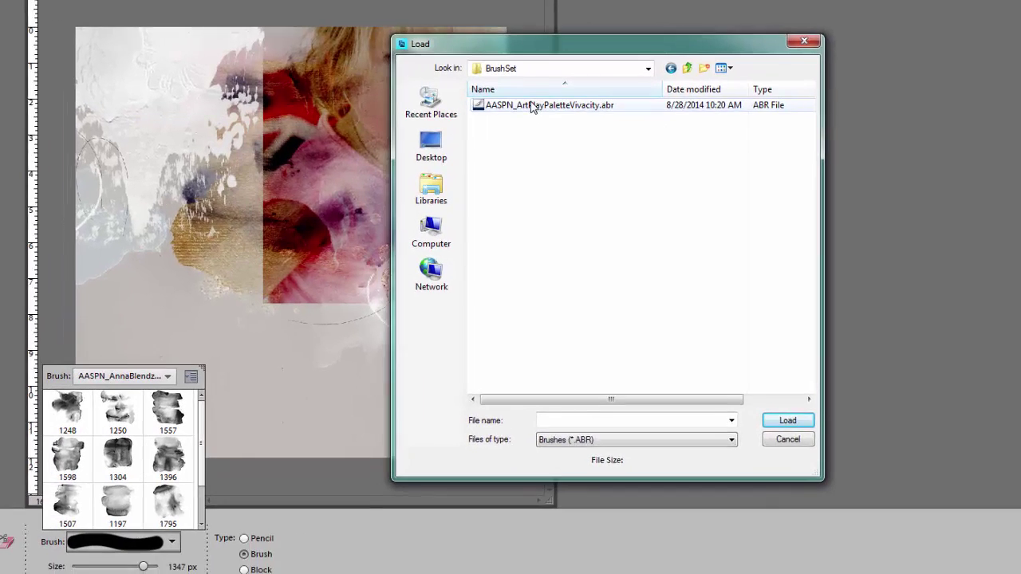
double_click(503, 116)
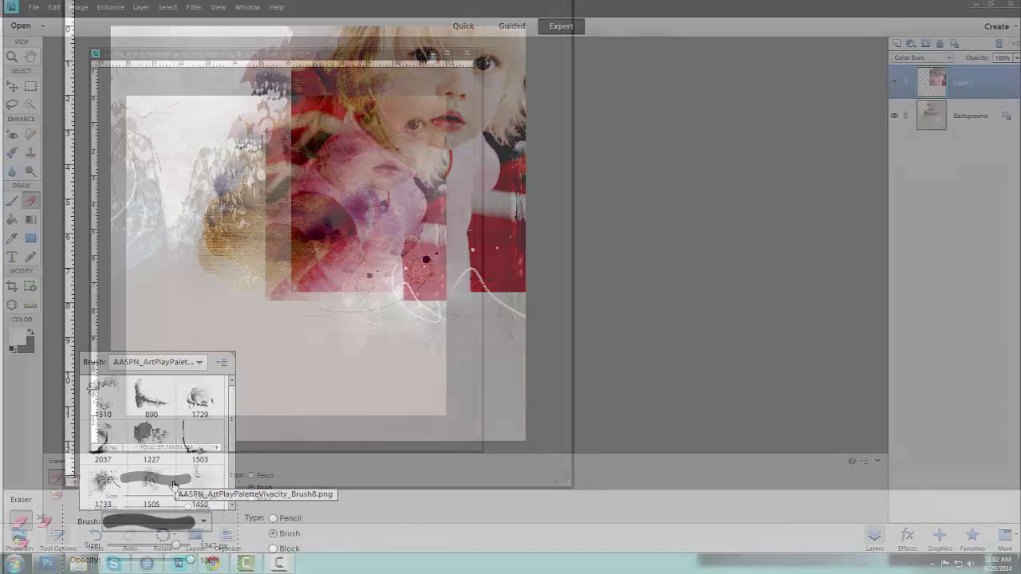
Step: Choose the 1687 px paint brush from the ArtPlay Palette Vivacity set as the eraser tip
left_click(203, 521)
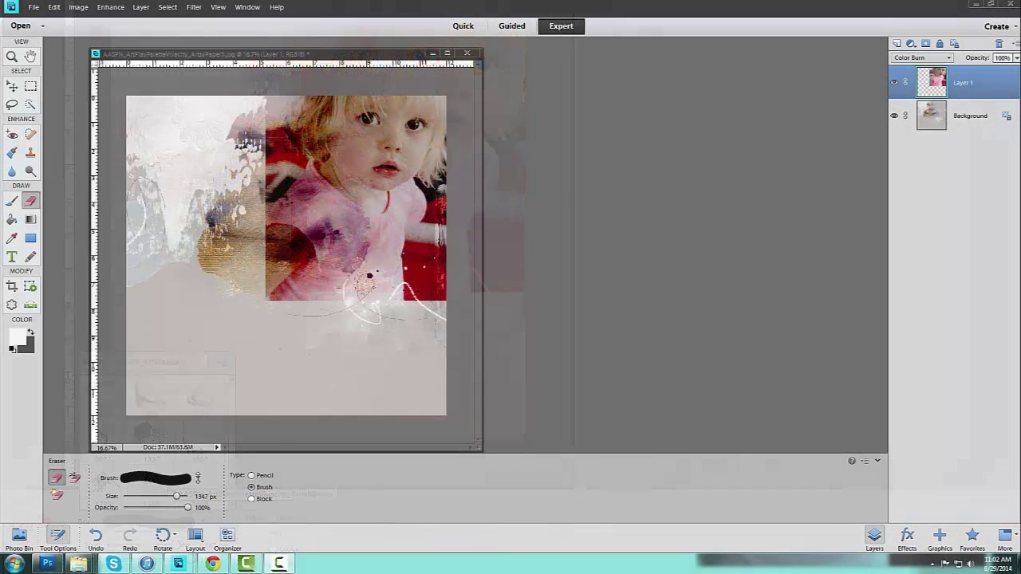
left_click(198, 479)
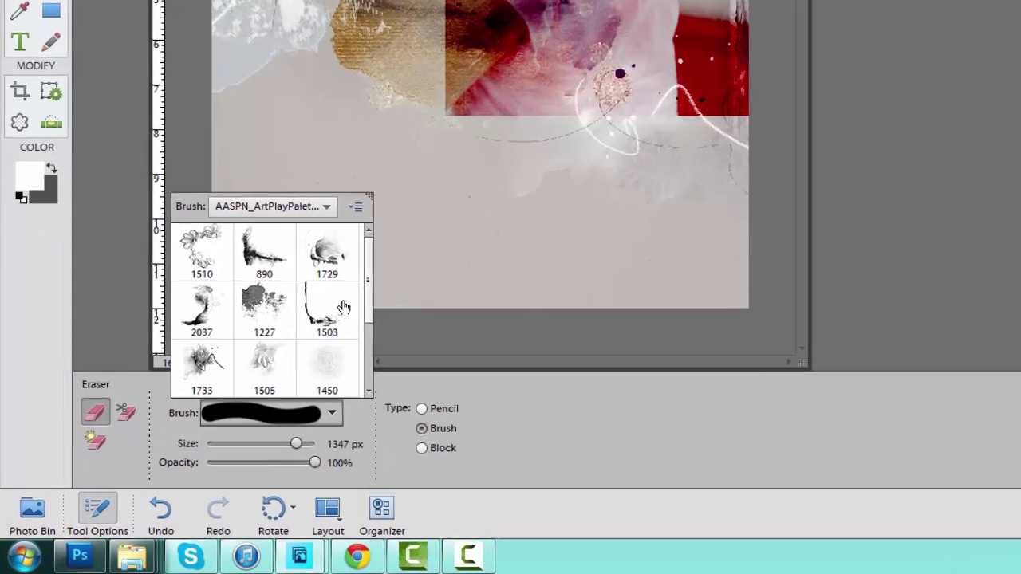
left_click_drag(375, 289, 375, 353)
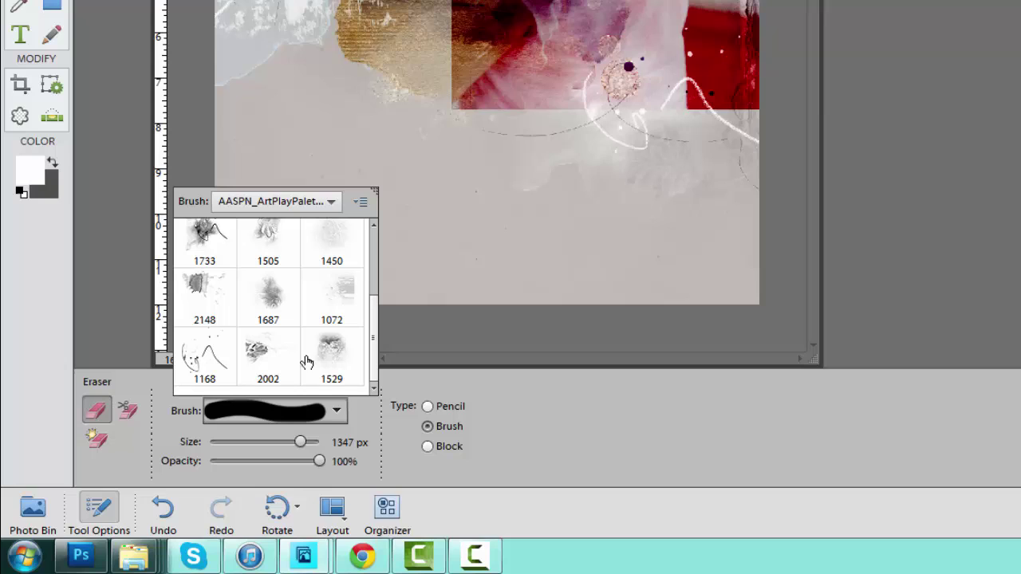
left_click(272, 302)
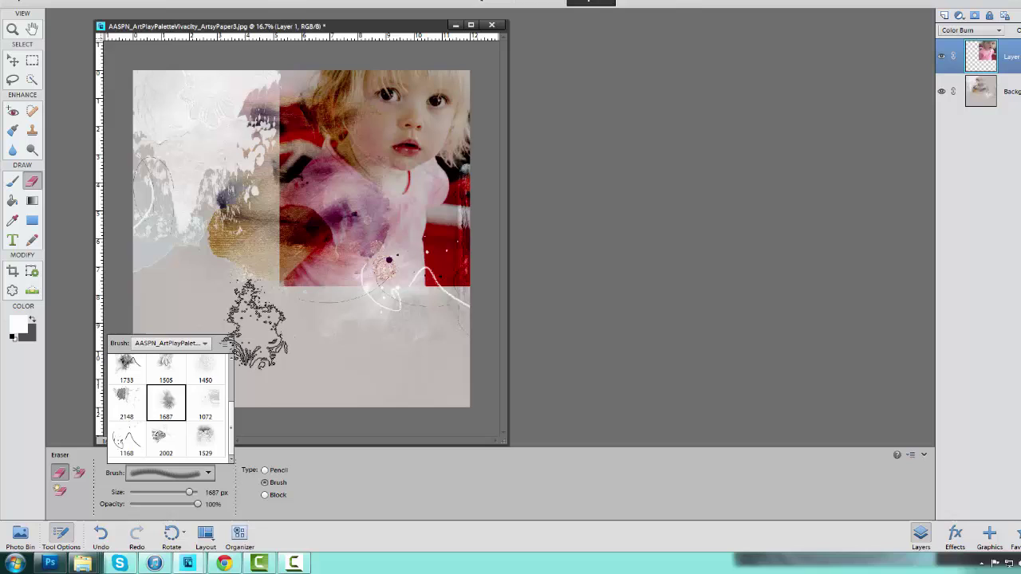
Step: Erase the photo's hard left edge, reduce the eraser's opacity, and soften the photo's bottom edge into the paper
left_click(244, 279)
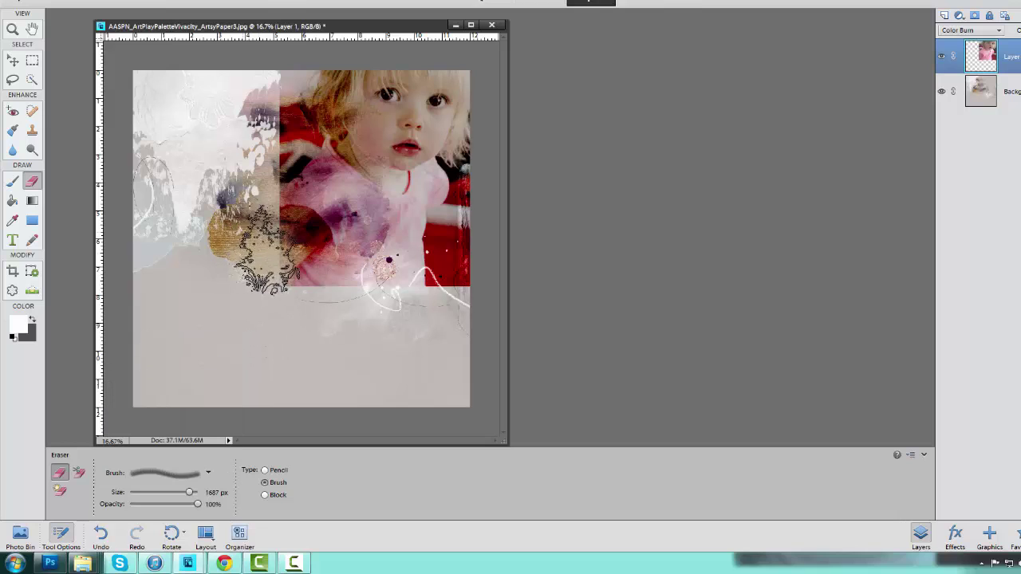
mouse_move(274, 283)
left_mouse_down()
mouse_move(266, 199)
mouse_move(248, 192)
mouse_move(262, 214)
mouse_move(270, 167)
mouse_move(242, 150)
mouse_move(250, 179)
mouse_move(263, 152)
mouse_move(251, 123)
mouse_move(255, 76)
mouse_move(251, 239)
mouse_move(247, 139)
mouse_move(267, 175)
mouse_move(251, 263)
mouse_move(214, 364)
left_mouse_up()
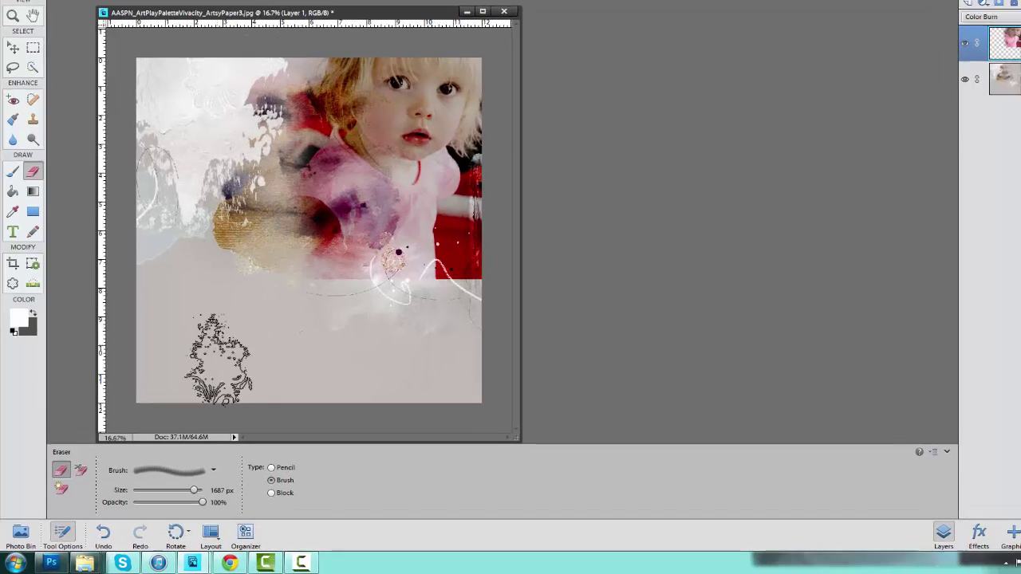
left_click_drag(202, 502, 174, 512)
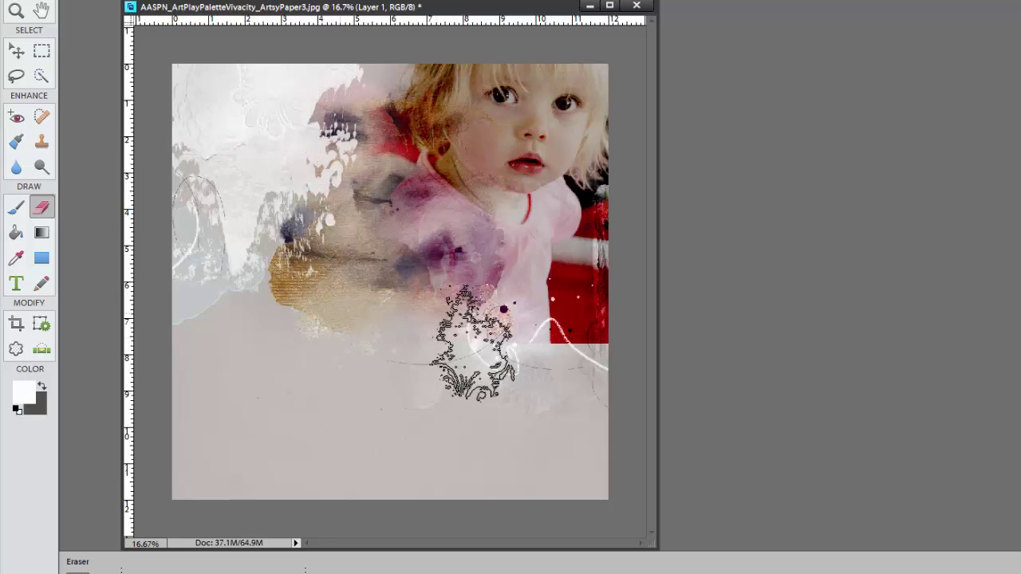
left_click(575, 313)
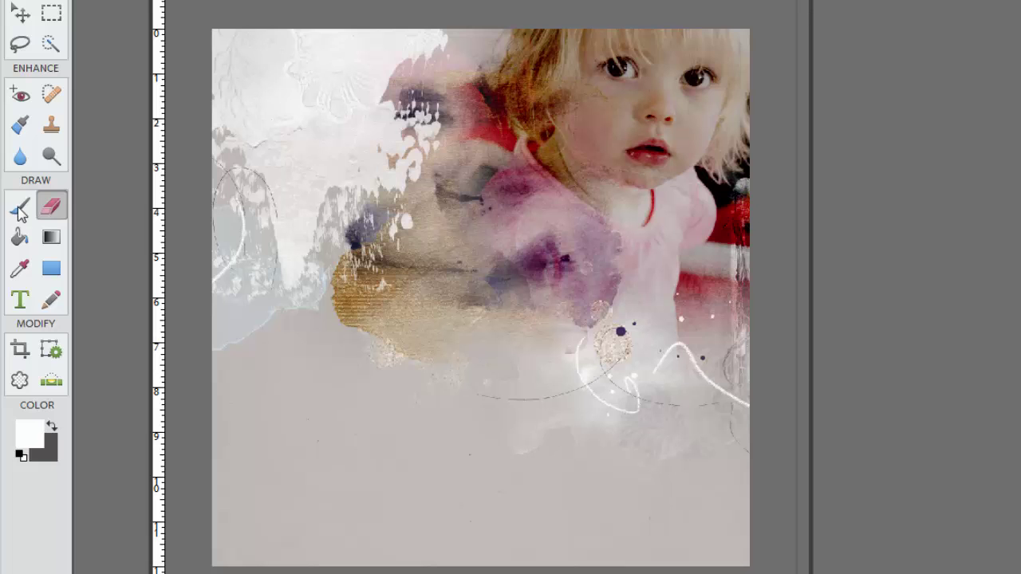
Step: Load the AASPN_LifeWordART8 brush set for the Brush tool from the Life WordART No 8 folder inside 29 Aug
left_click(20, 209)
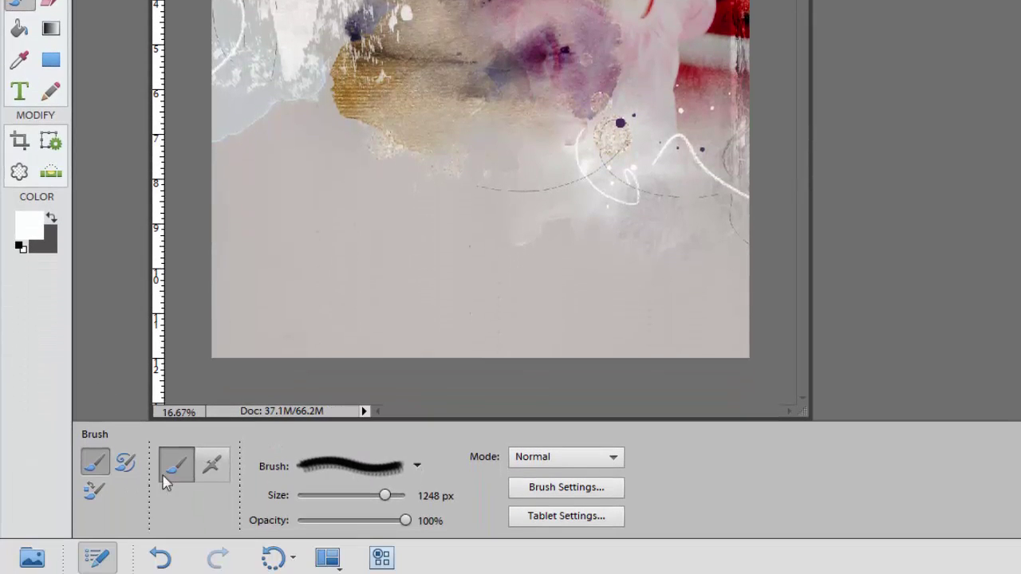
left_click(418, 471)
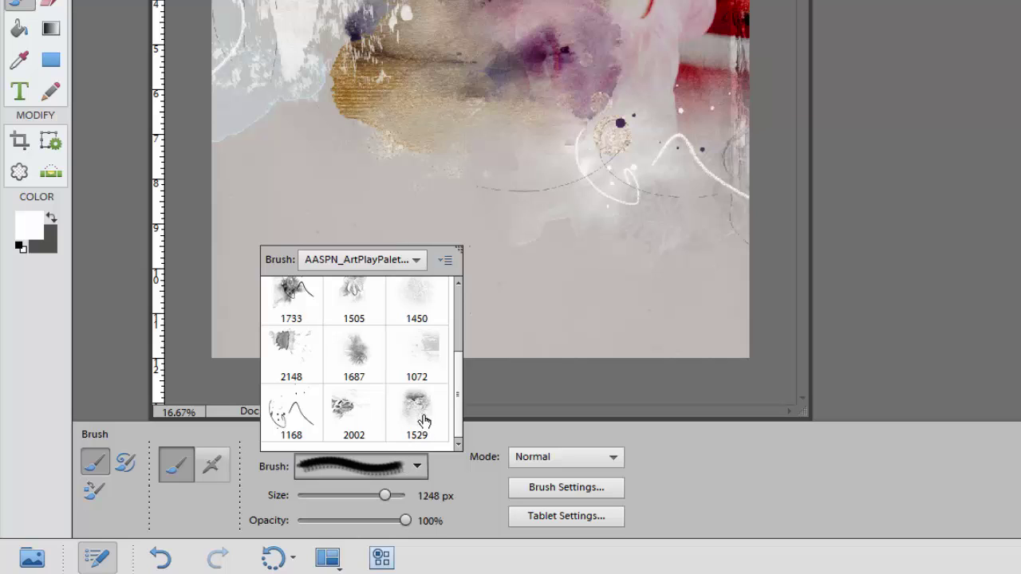
left_click(443, 263)
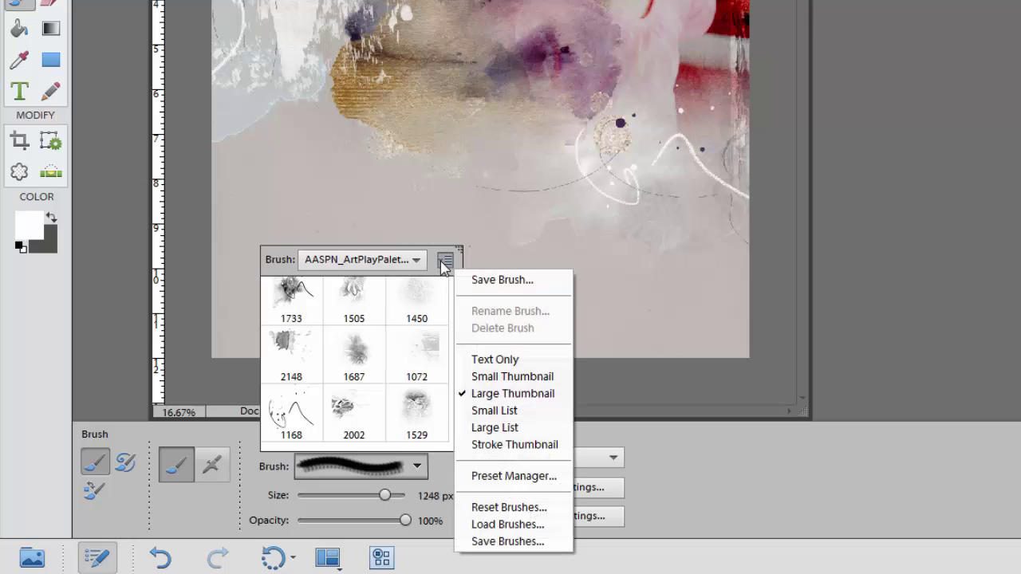
left_click(500, 525)
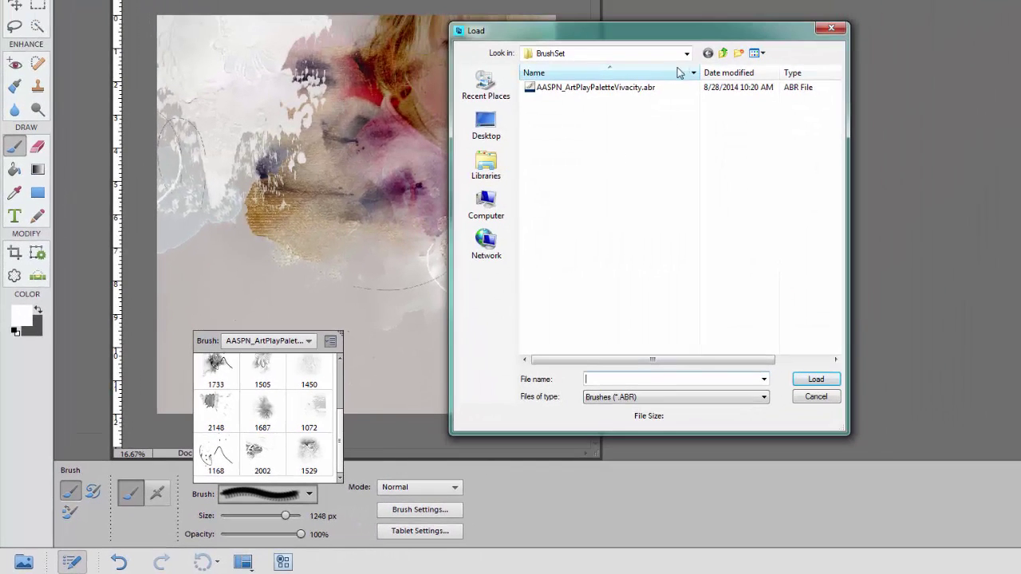
left_click(684, 54)
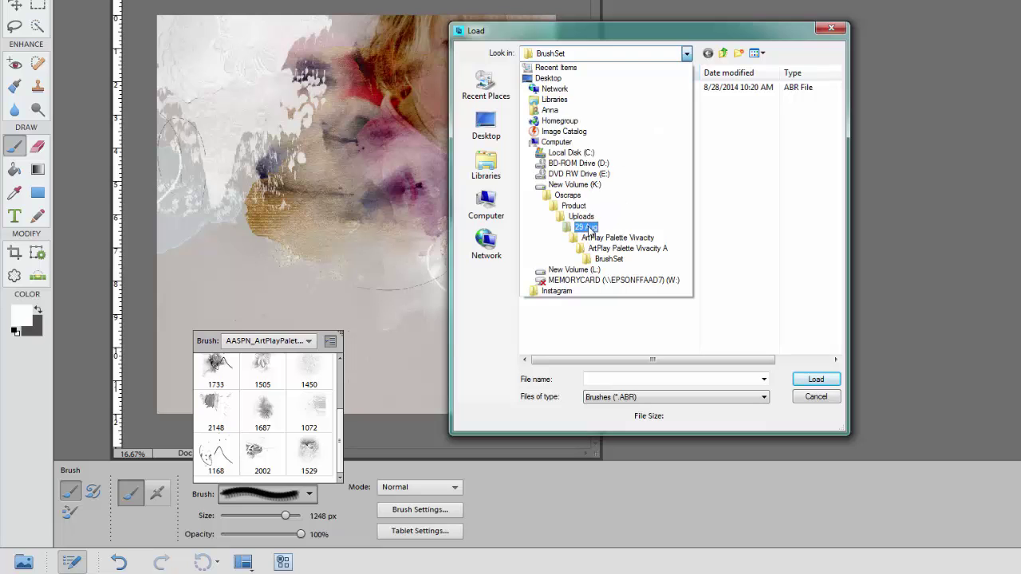
left_click(588, 229)
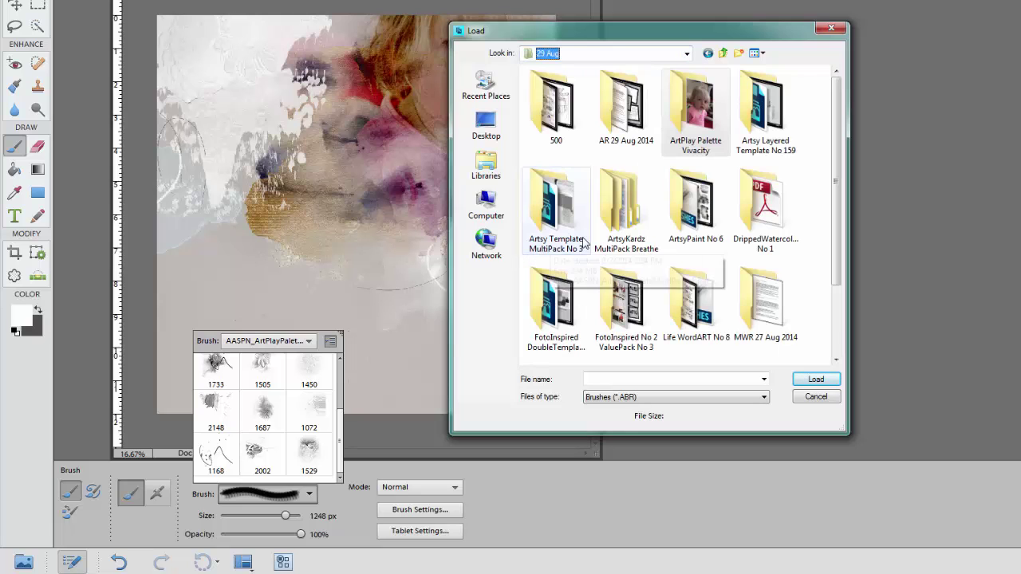
double_click(695, 319)
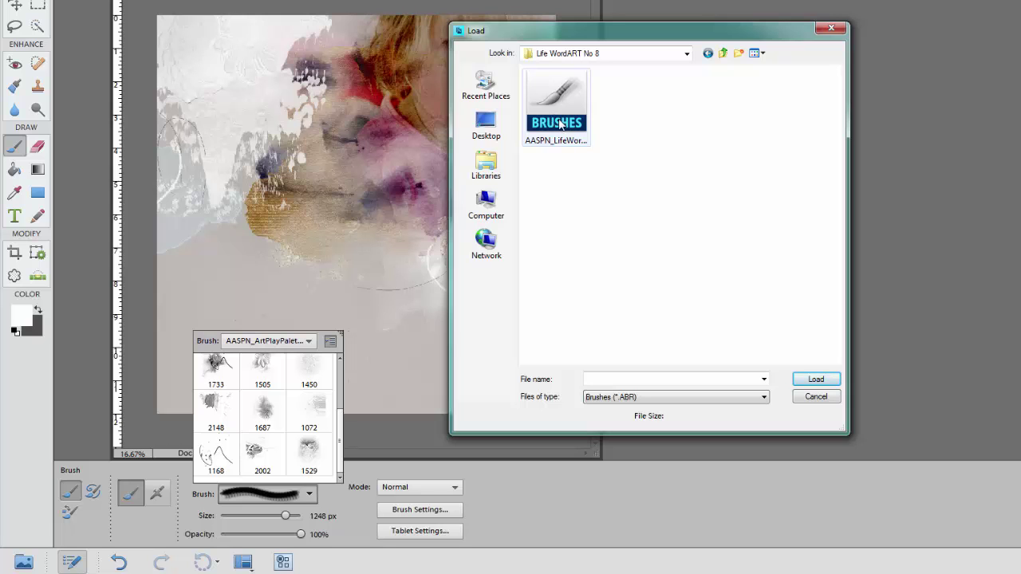
double_click(563, 126)
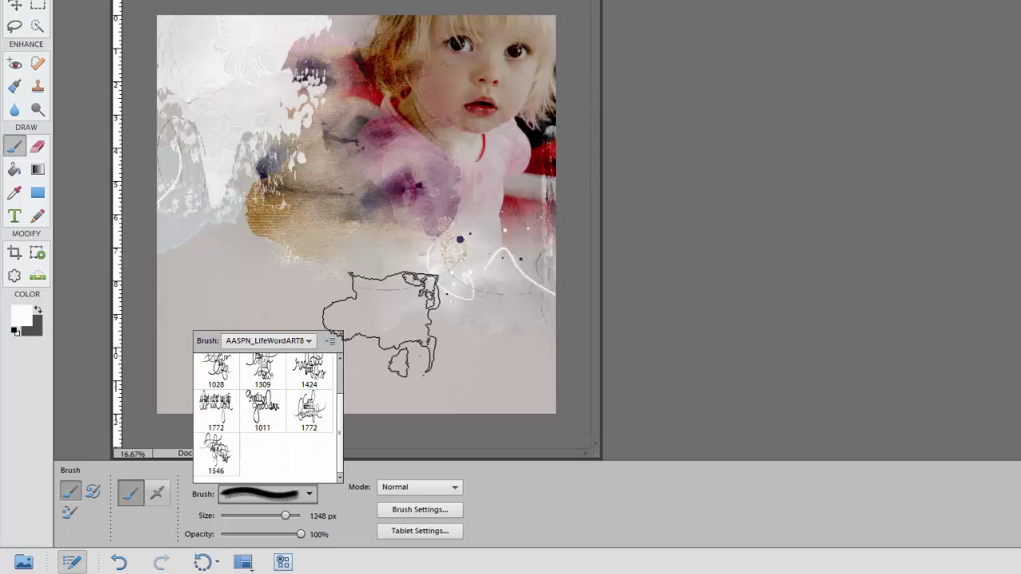
Step: Choose the 1309 px word art brush and add a new blank layer above the photo layer
left_click_drag(341, 427, 349, 369)
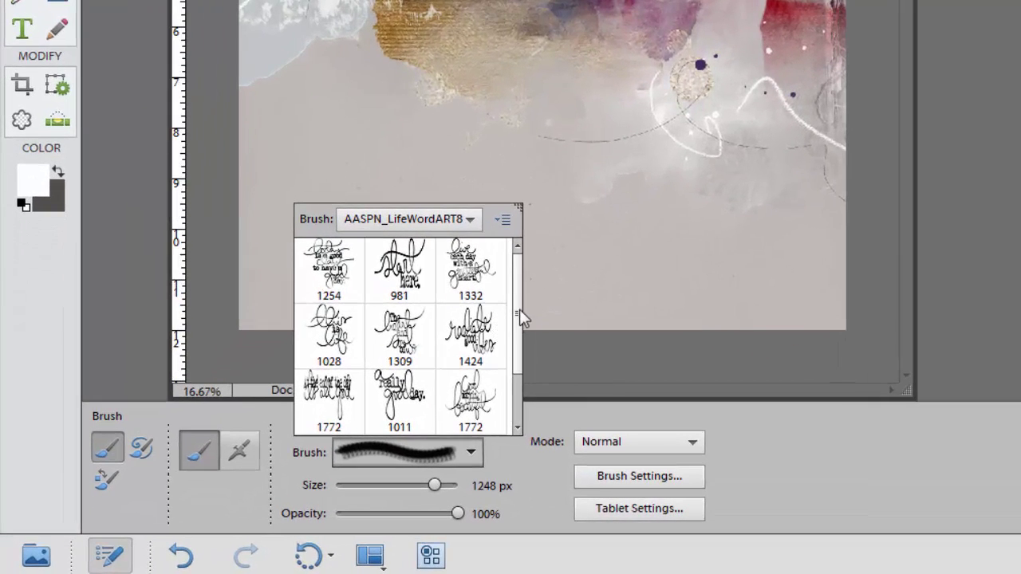
left_click_drag(366, 394, 365, 401)
mouse_move(519, 327)
left_mouse_down()
mouse_move(519, 355)
mouse_move(525, 309)
left_mouse_up()
left_click(400, 339)
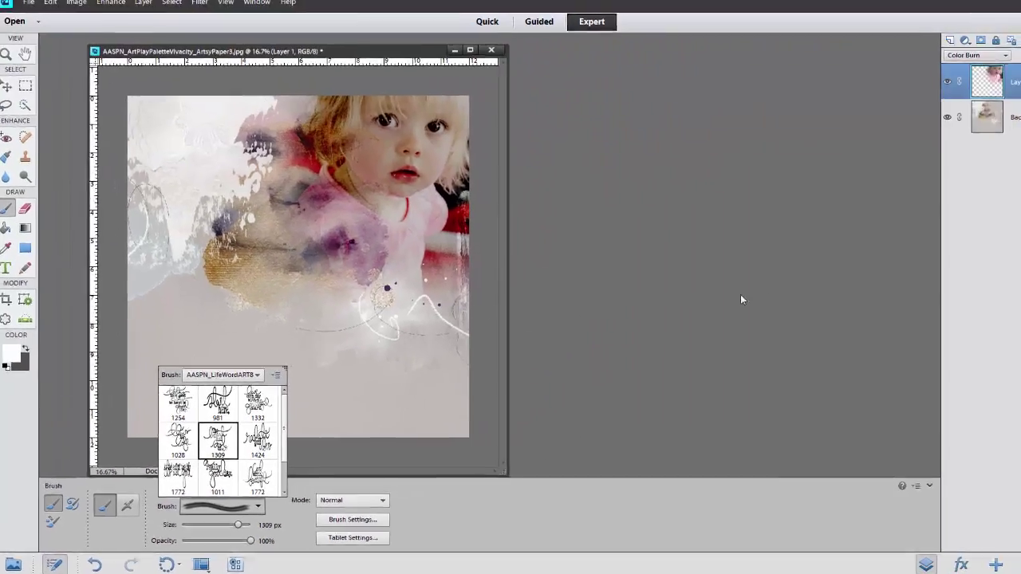
left_click(949, 40)
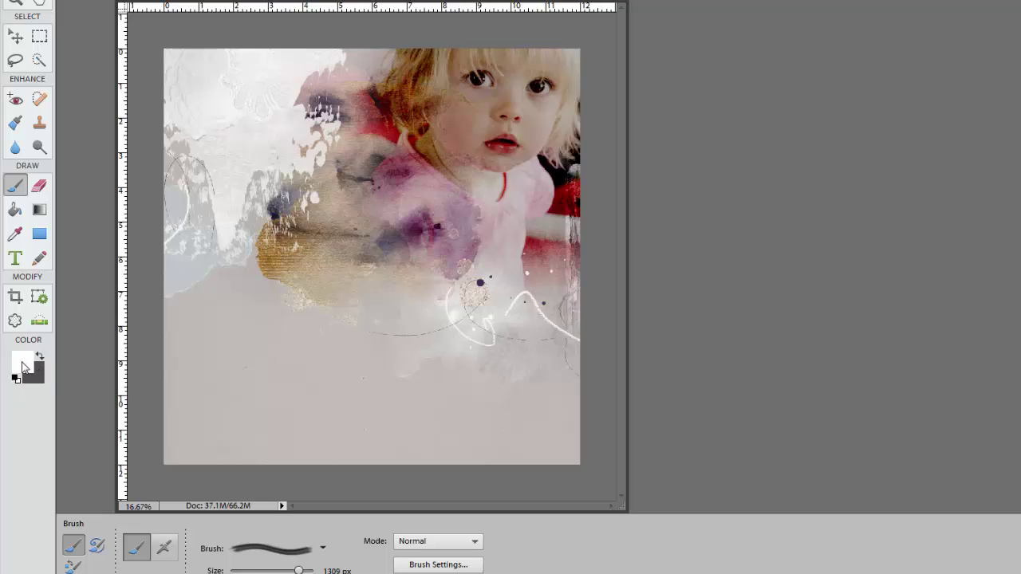
Step: Try black and a dusty pink sampled from the blended image as the foreground color
left_click(24, 368)
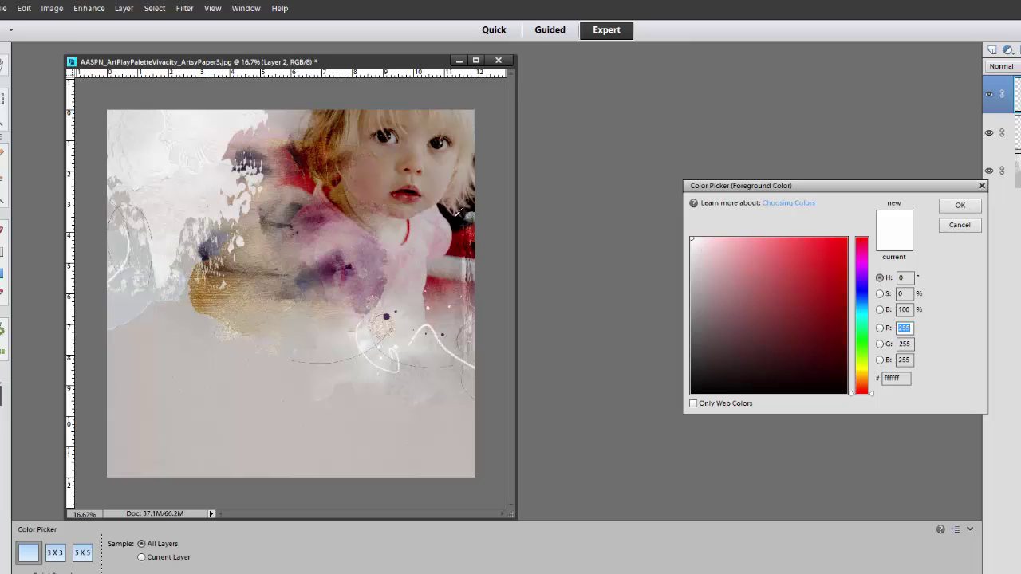
left_click(453, 214)
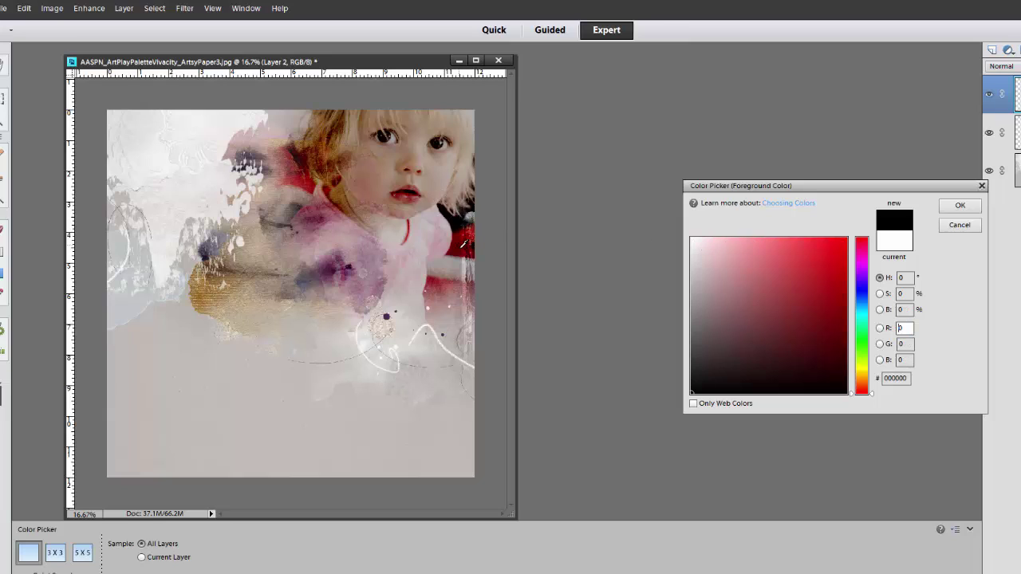
left_click(407, 262)
left_click(360, 263)
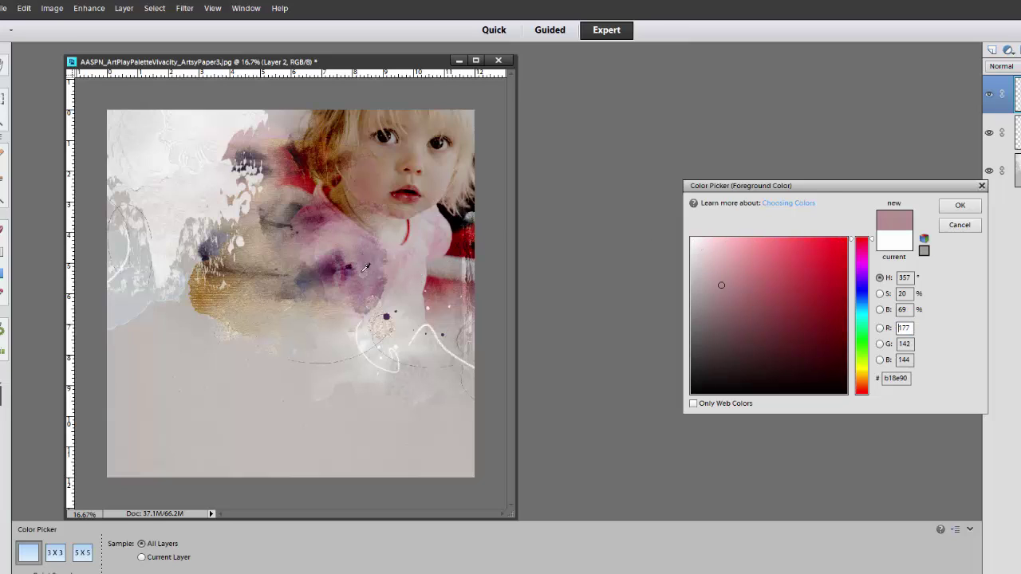
Step: Return the foreground color to white and stamp the word art over the gold paint patch, selecting it with the Move tool
left_click(897, 246)
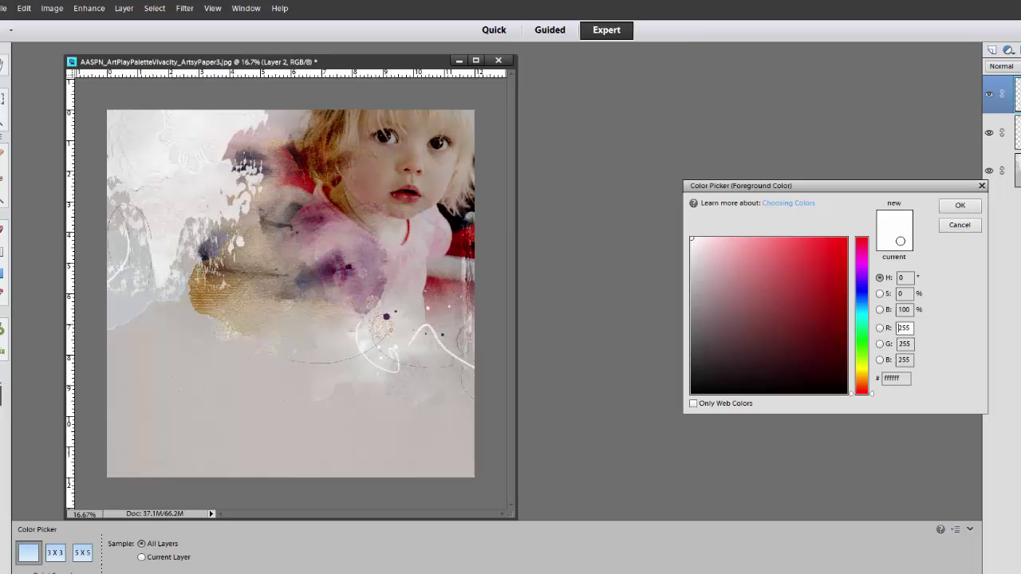
left_click(956, 207)
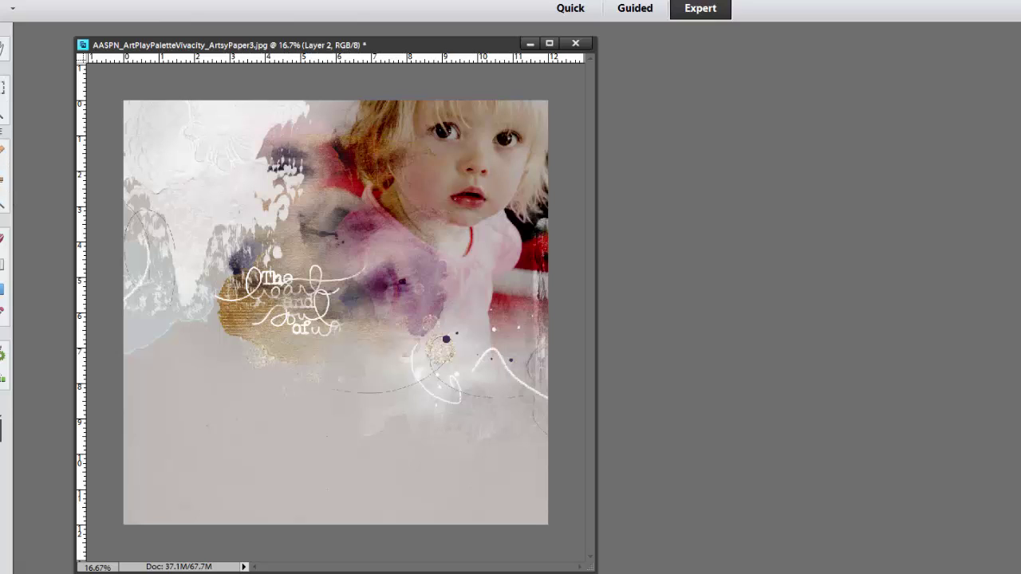
key("v")
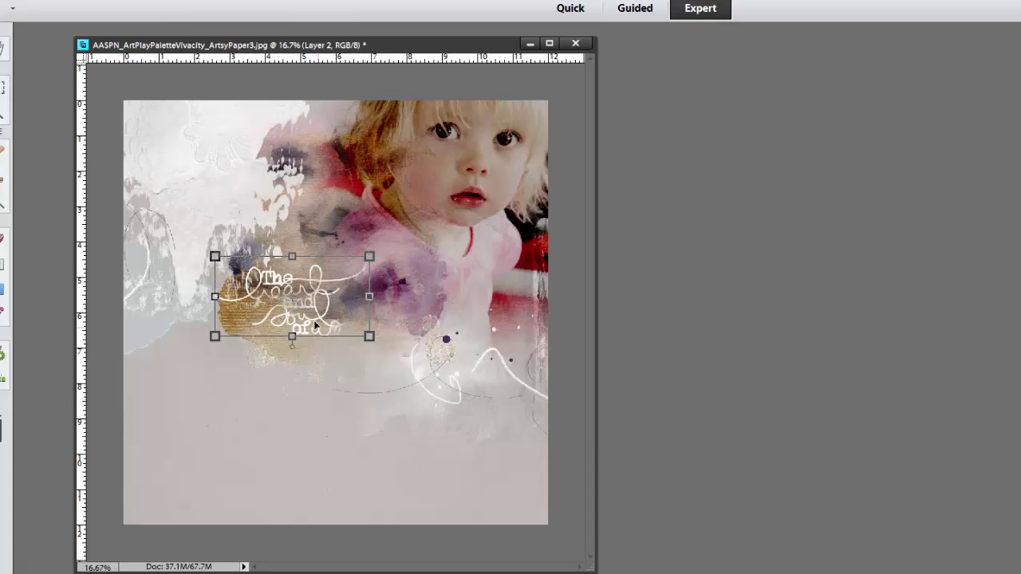
Step: Try moving the word art over the child's pink dress, and undo the accidental move of the photo layer
left_click_drag(317, 300, 477, 270)
left_click(35, 0)
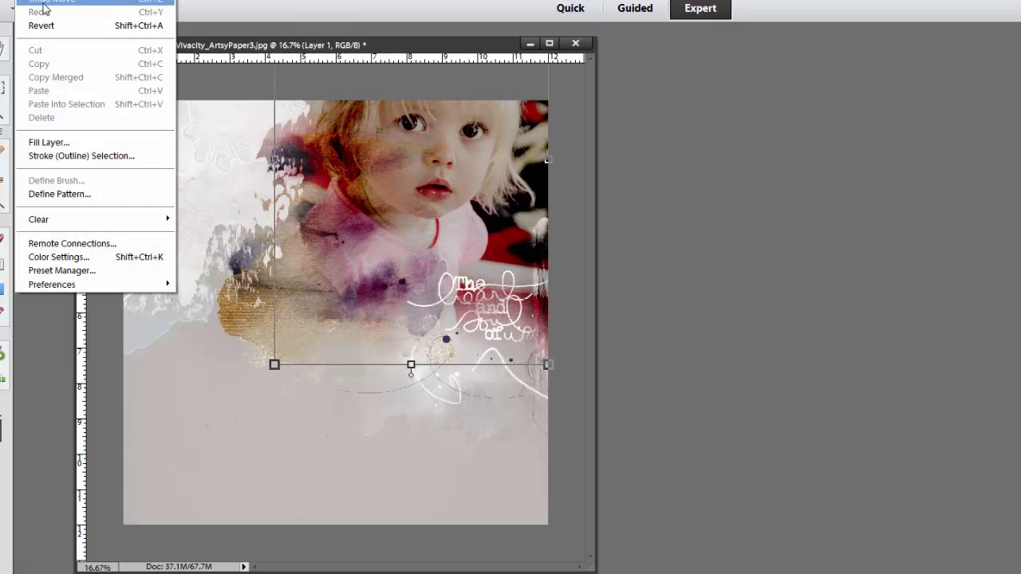
left_click(37, 4)
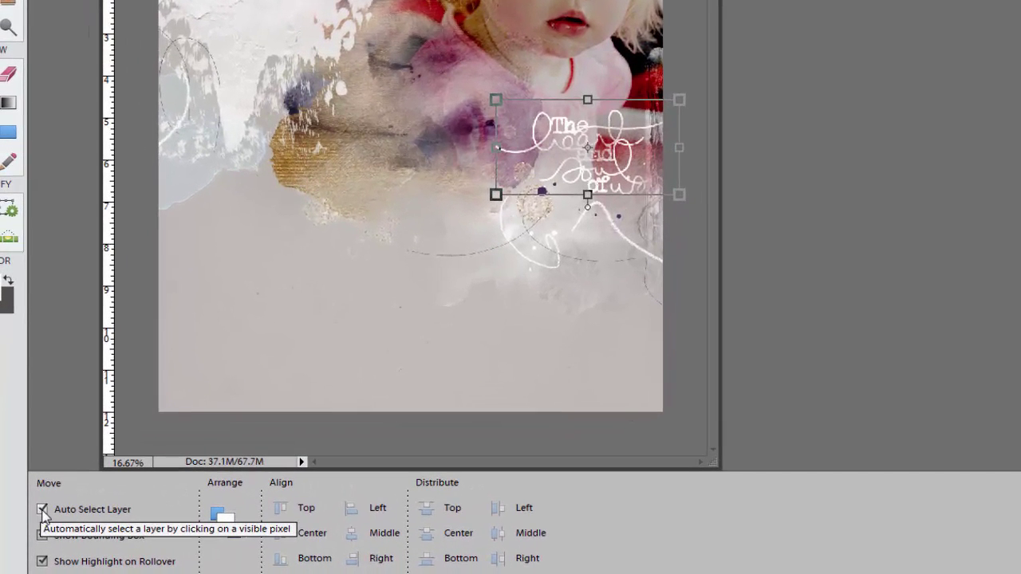
Step: Turn off Auto Select Layer for the Move tool and reposition the word art over the gold paint patch
left_click(41, 510)
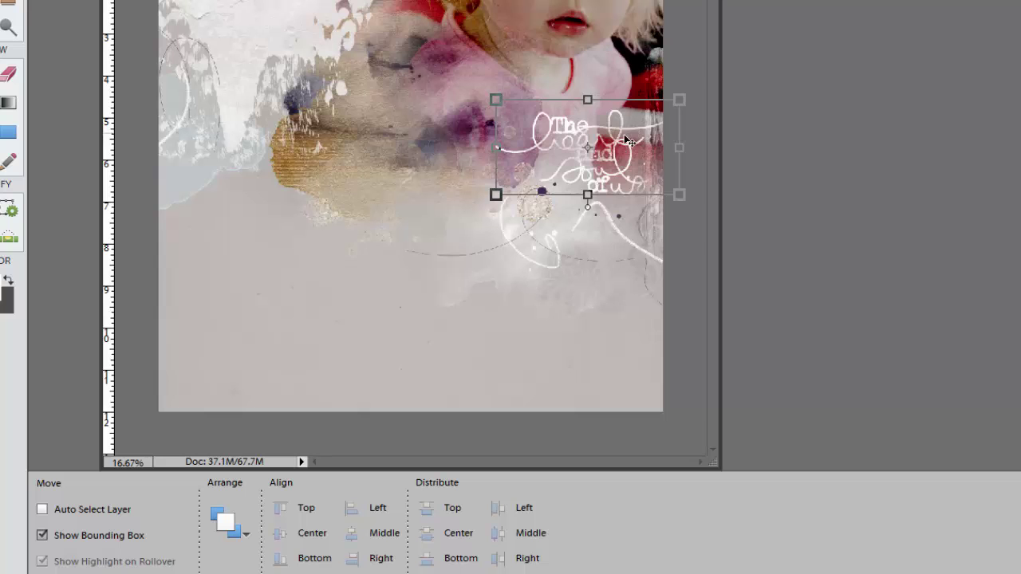
left_click_drag(629, 141, 441, 162)
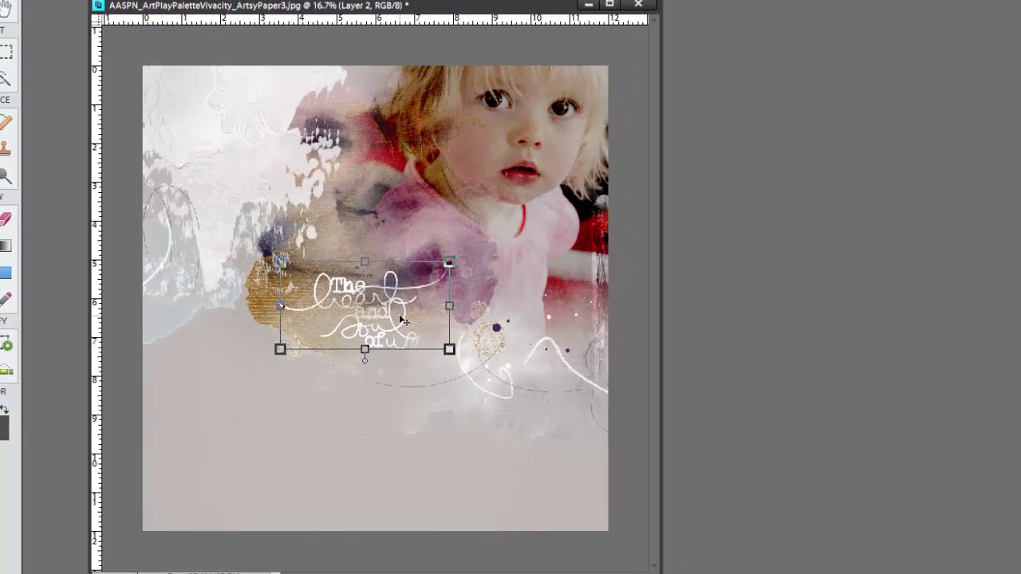
left_click_drag(403, 320, 291, 278)
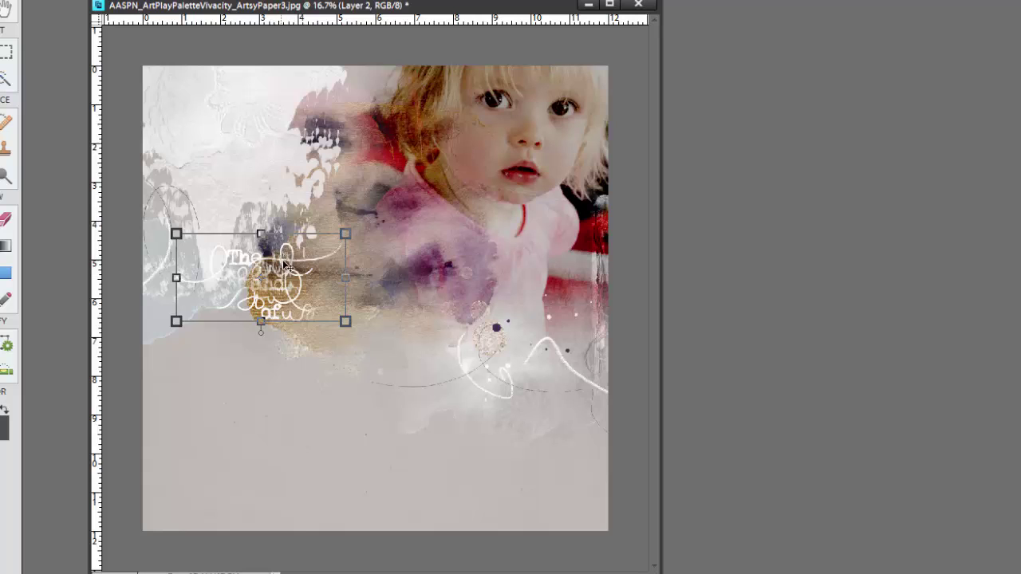
mouse_move(283, 263)
left_mouse_down()
mouse_move(301, 372)
mouse_move(251, 343)
mouse_move(342, 394)
mouse_move(479, 274)
mouse_move(567, 288)
mouse_move(525, 299)
mouse_move(335, 291)
mouse_move(349, 290)
left_mouse_up()
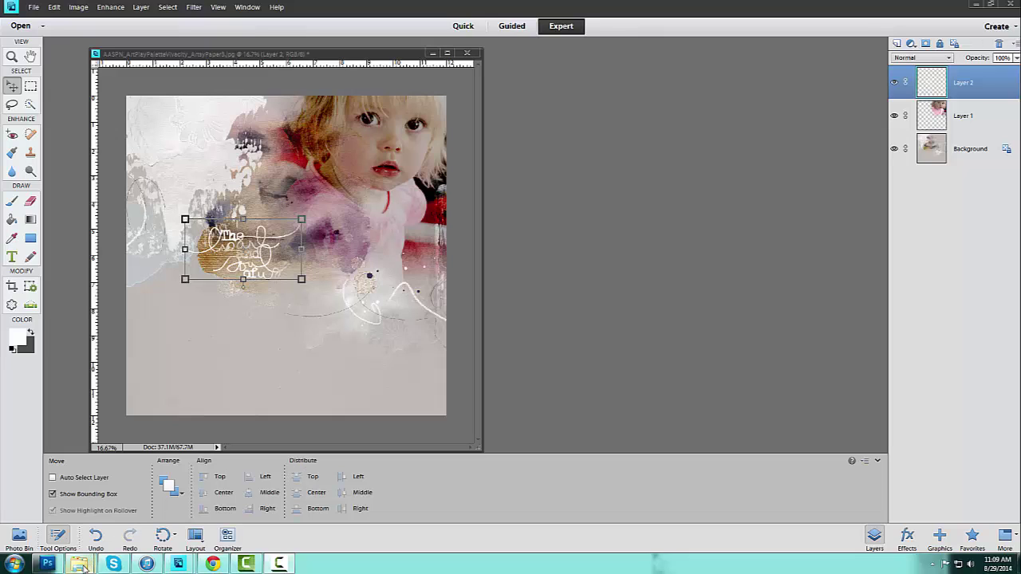
Step: Open AASPN_ScriptTeaseCelebrateOverlays1_2.png from the ScriptTease Celebrate Overlays No 1 folder inside 29 Aug in Windows Explorer
mouse_move(81, 565)
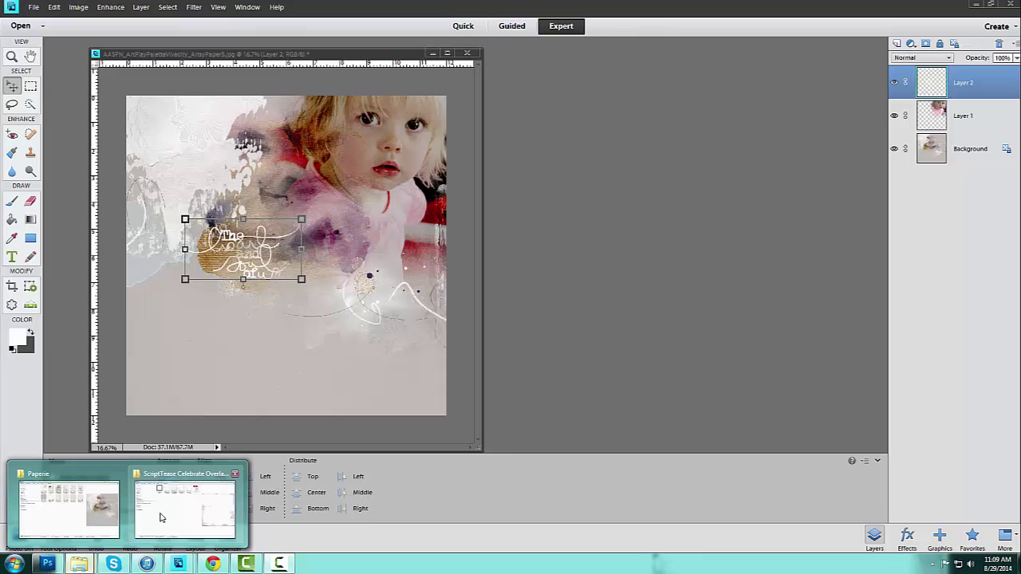
left_click(68, 508)
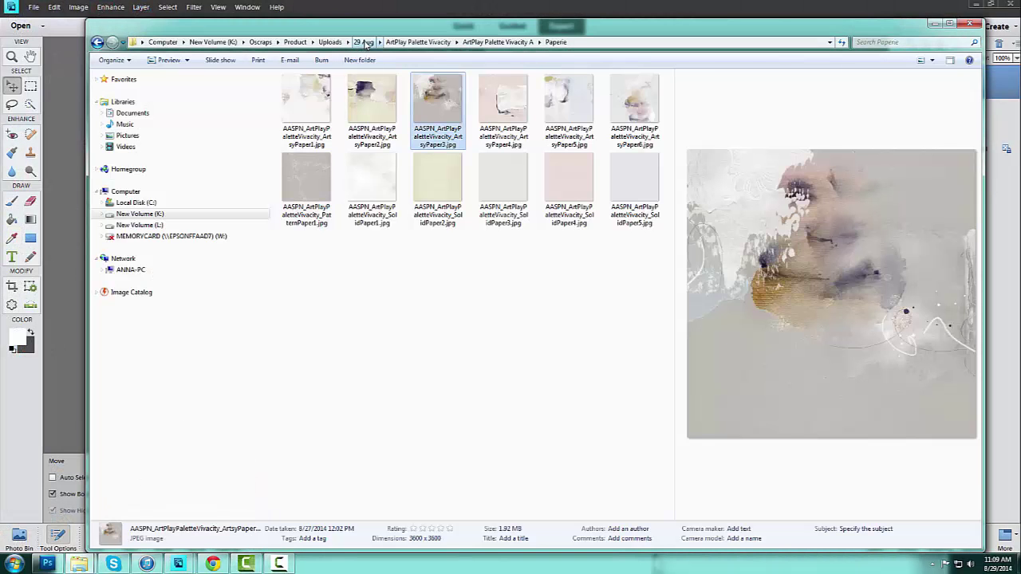
left_click(363, 42)
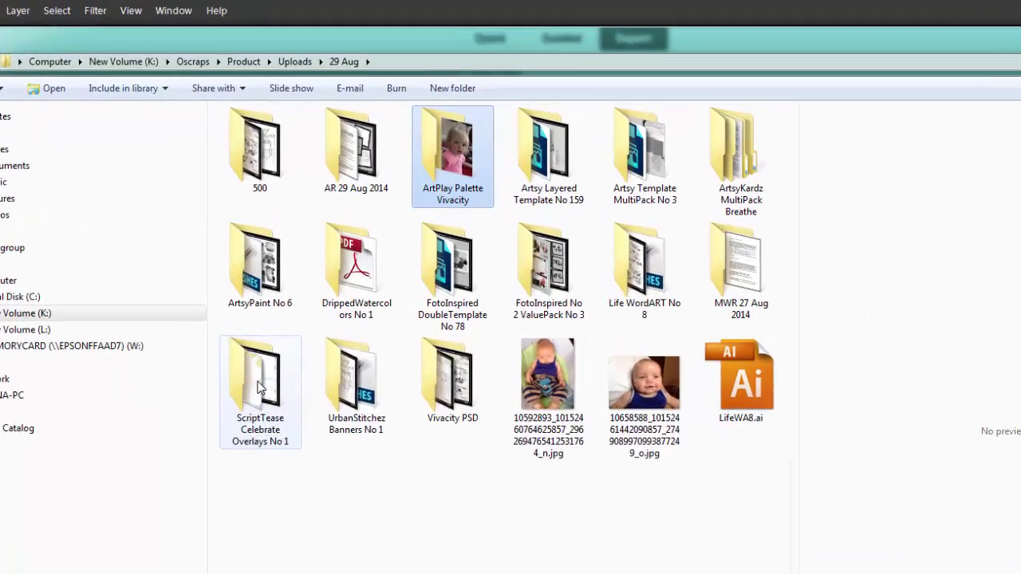
double_click(305, 256)
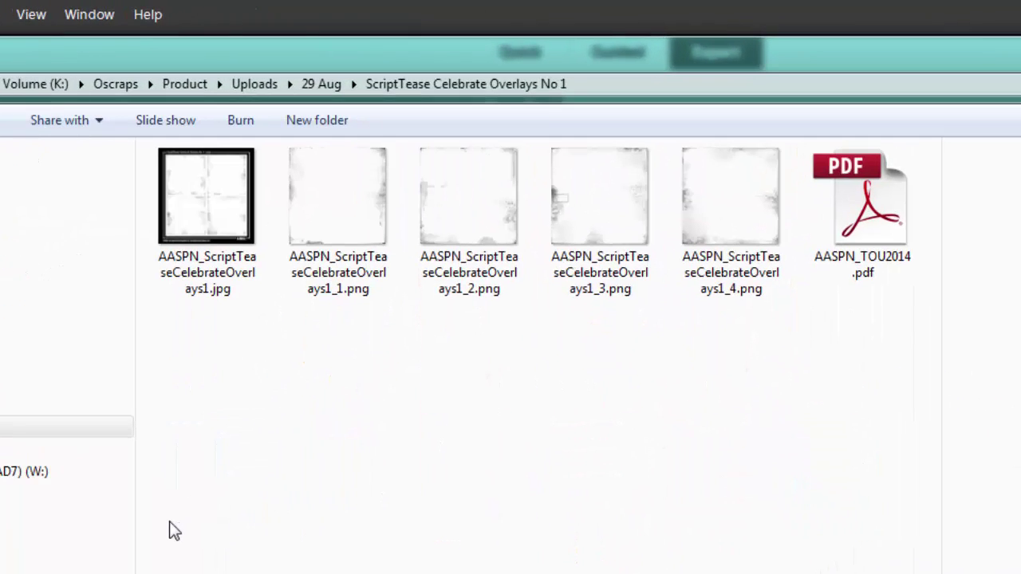
left_click(458, 217)
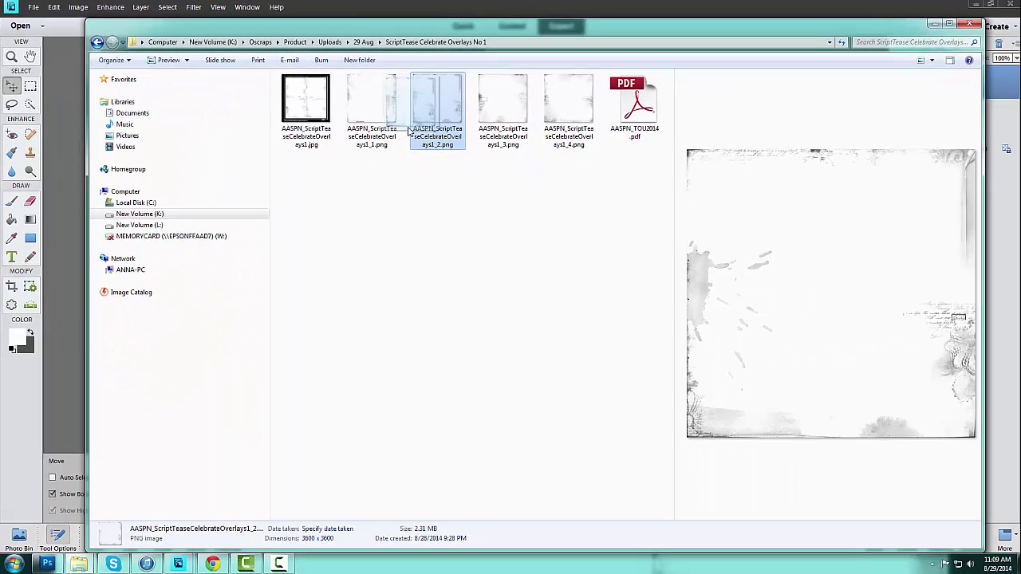
left_click_drag(470, 208, 233, 330)
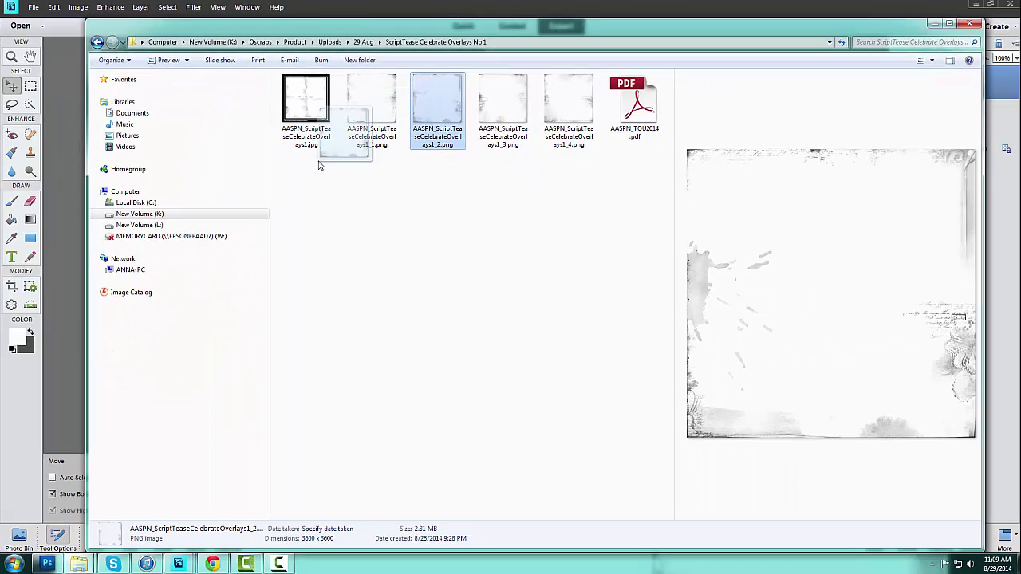
left_click_drag(318, 165, 69, 192)
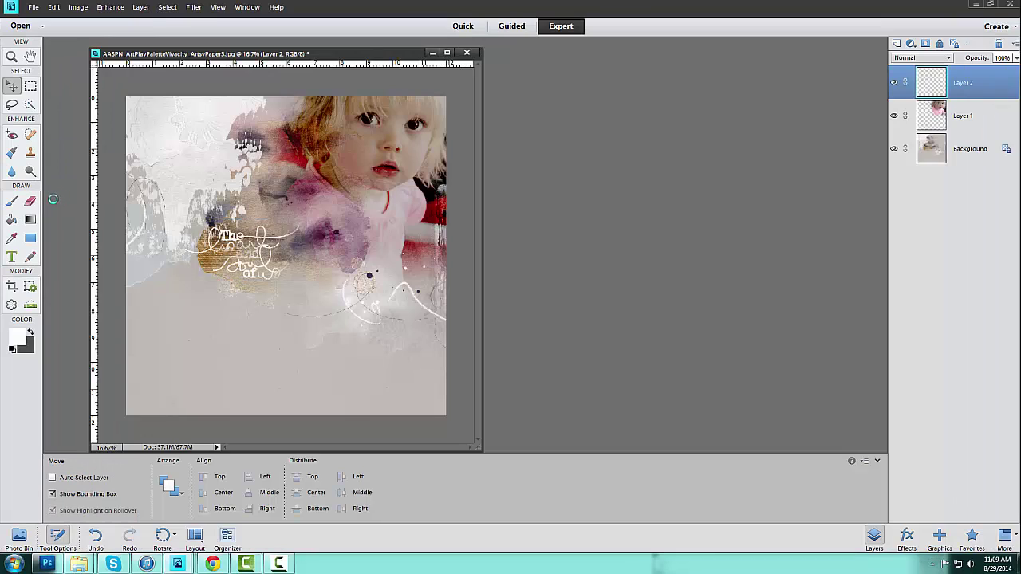
Step: Copy the overlay onto the layout as the top layer, aligned to cover the whole page, and close its source file
left_click_drag(154, 50, 554, 58)
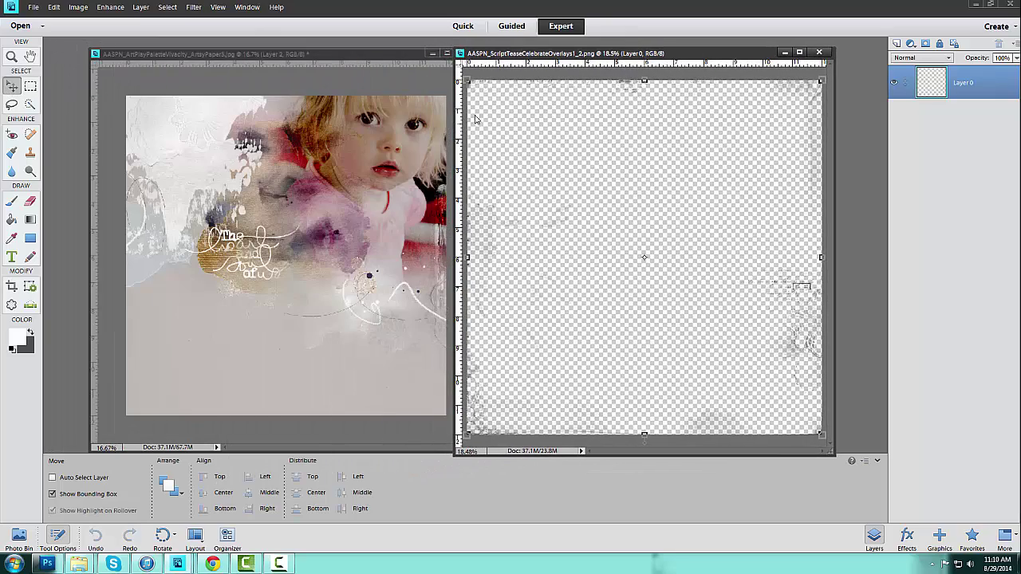
left_click_drag(509, 194, 133, 250)
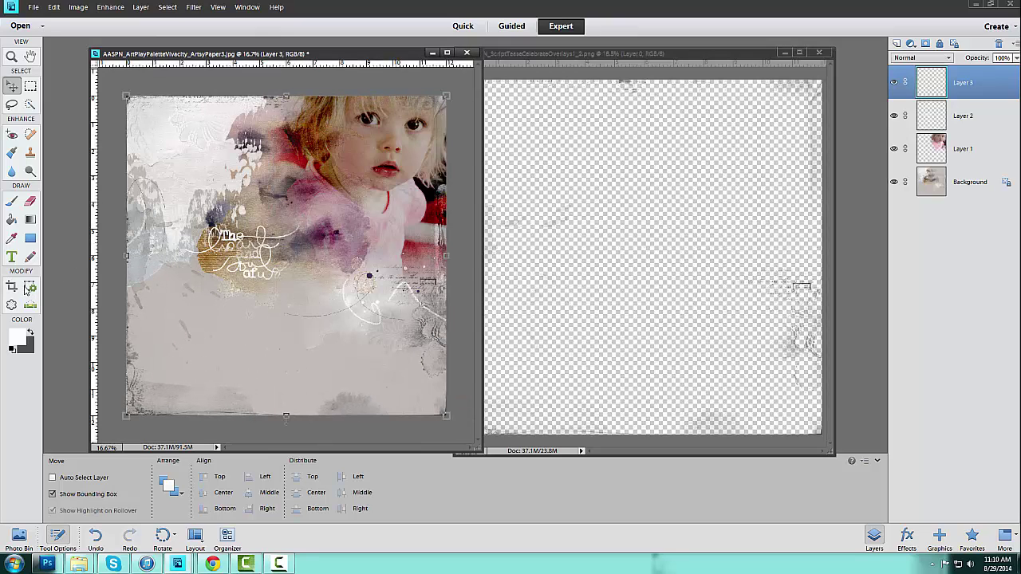
left_click(550, 56)
Step: Set the overlay layer's blending mode to Color Burn
left_click(879, 75)
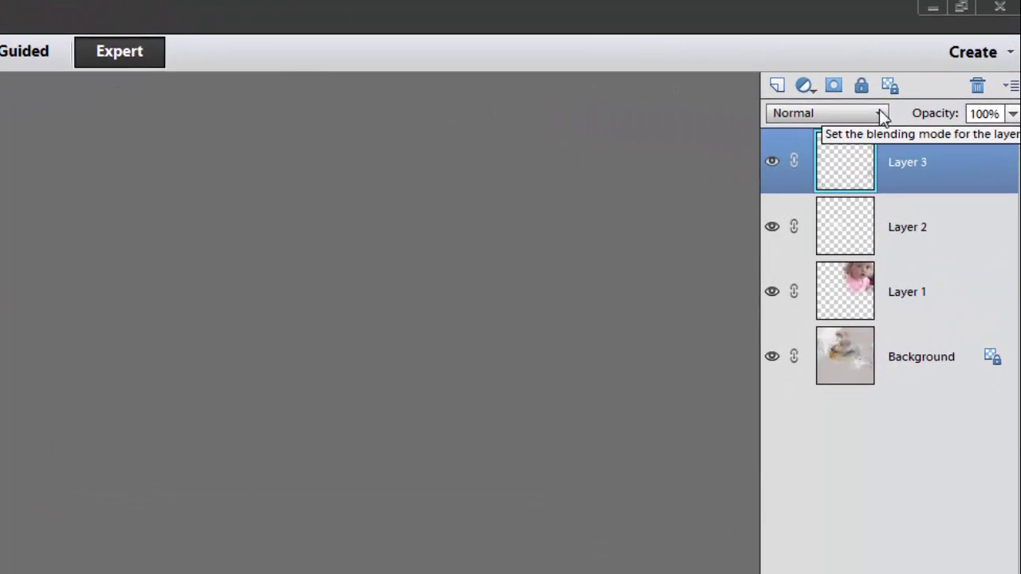
left_click(880, 112)
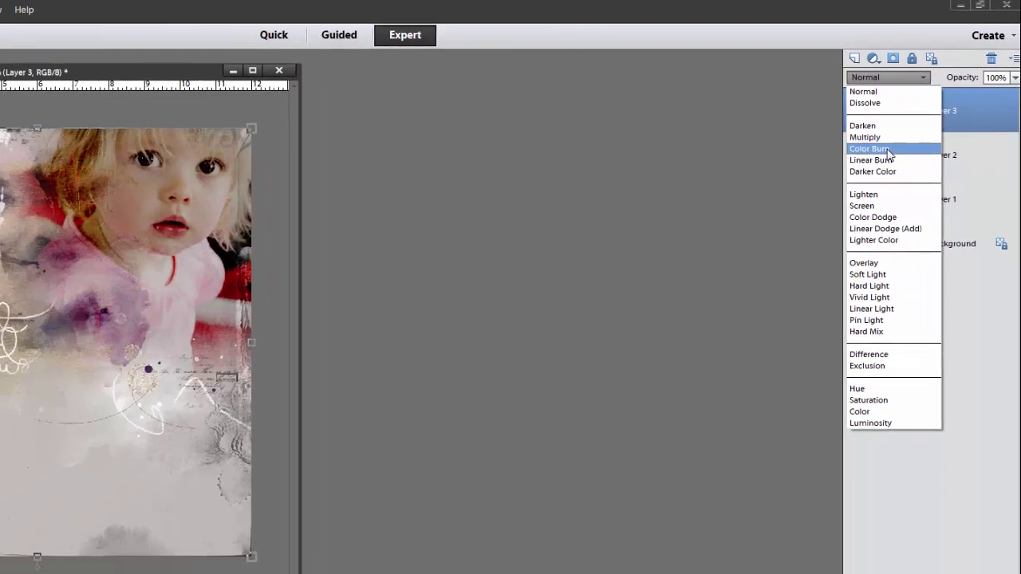
left_click(841, 201)
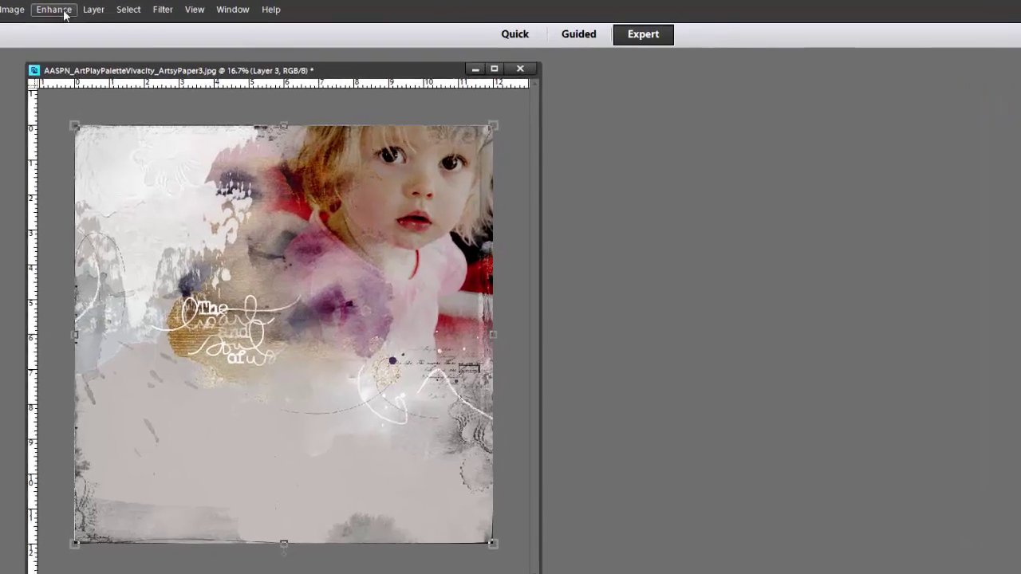
Step: Lighten the overlay layer with Levels, setting the midtone input to 2.50 and the white input to 234
left_click(44, 7)
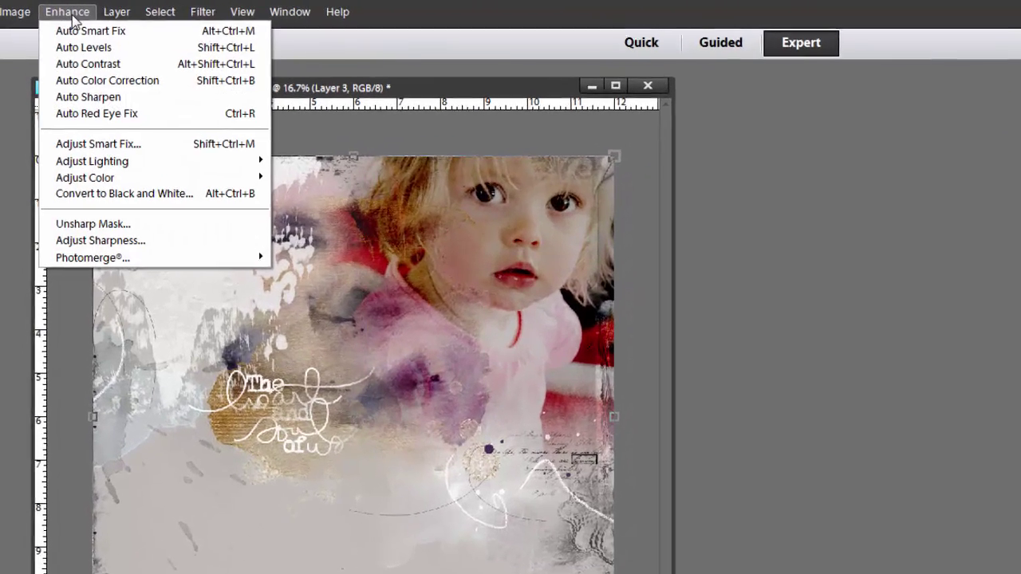
mouse_move(104, 170)
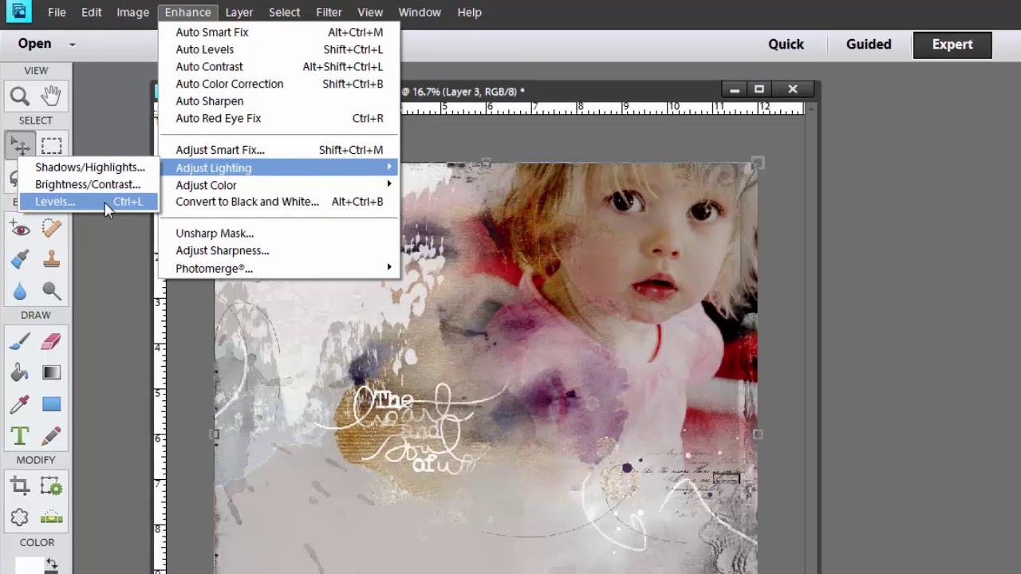
left_click(106, 204)
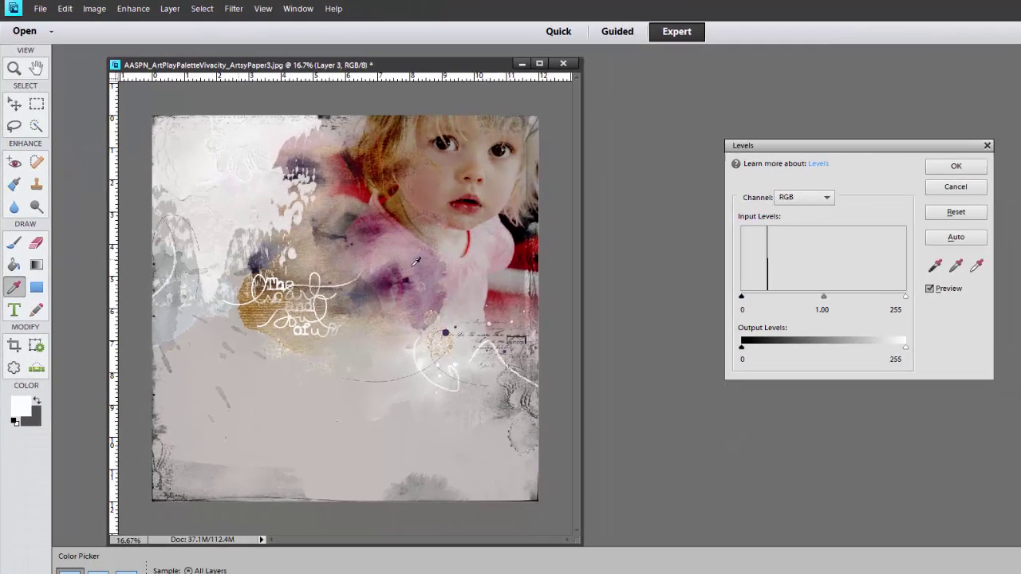
left_click_drag(826, 300, 772, 309)
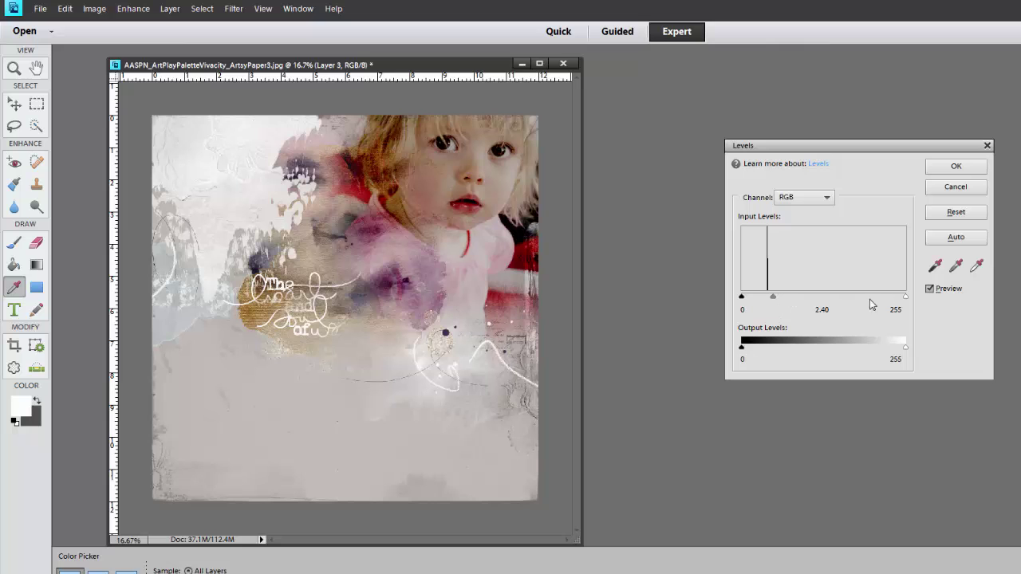
left_click_drag(906, 300, 895, 300)
left_click_drag(776, 303, 770, 301)
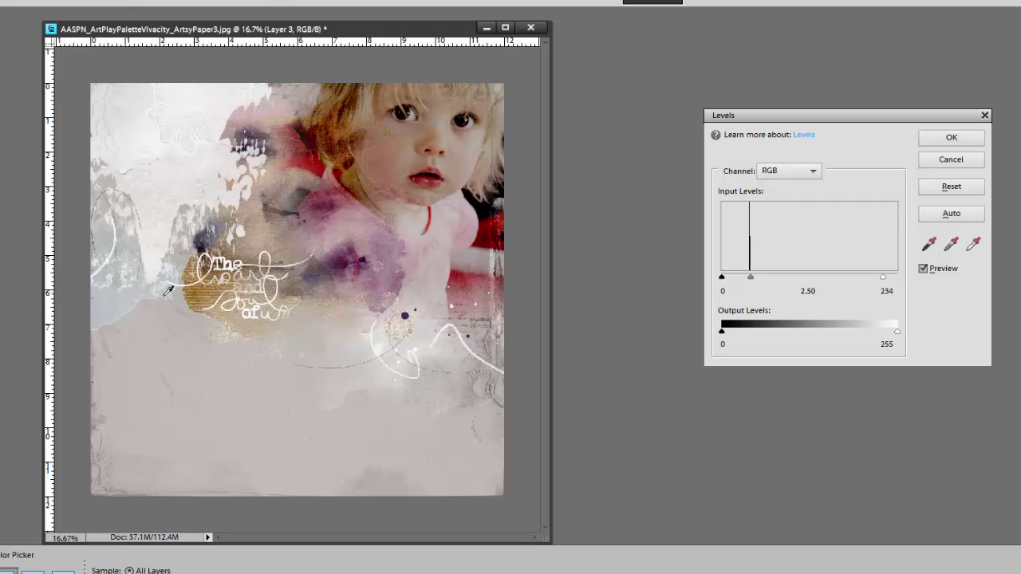
left_click(953, 138)
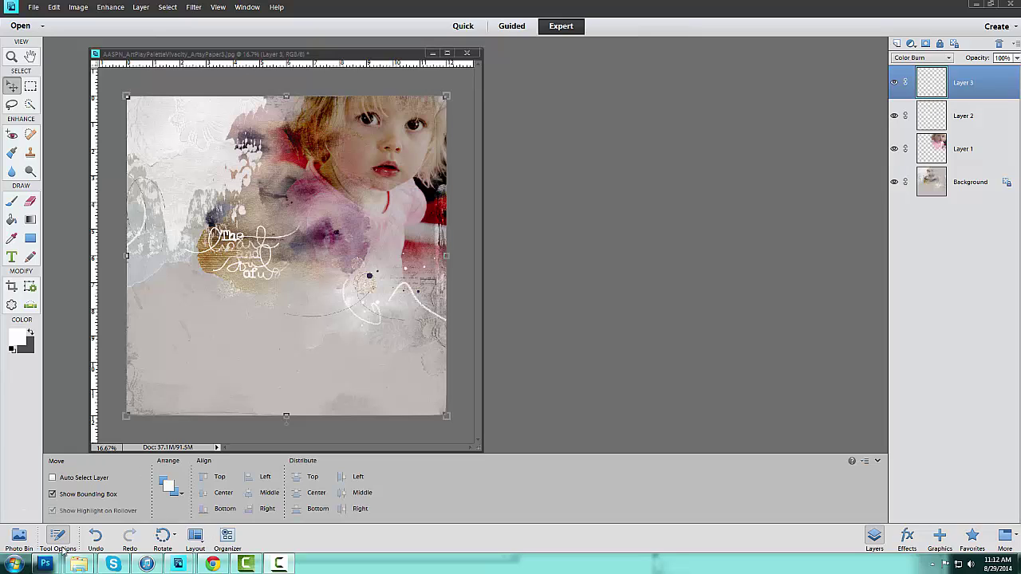
Step: Open AASPN_ArtPlayPaletteVivacity_HeartStitched.png from the Elements folder of ArtPlay Palette Vivacity A in Windows Explorer
mouse_move(78, 566)
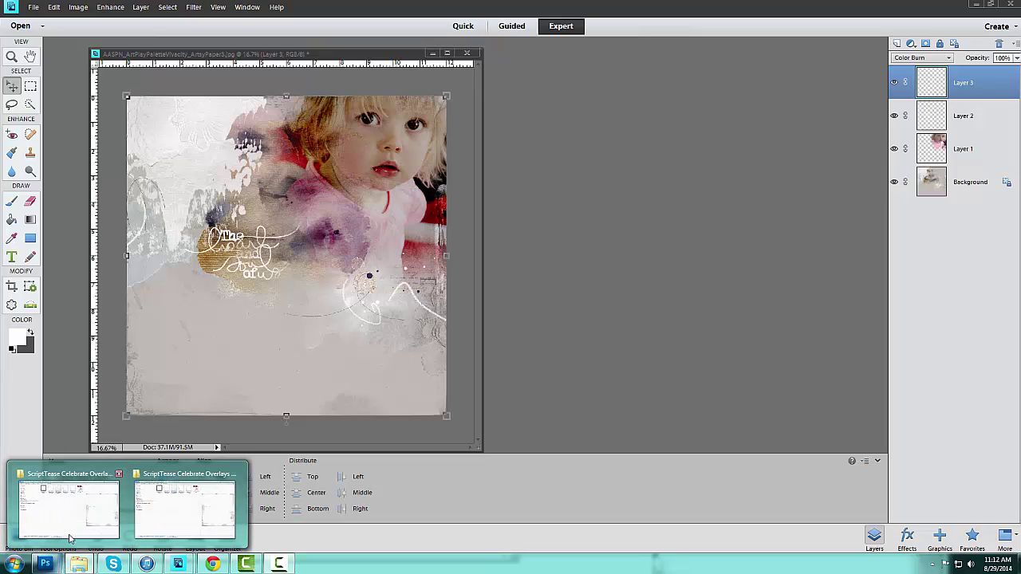
left_click(104, 517)
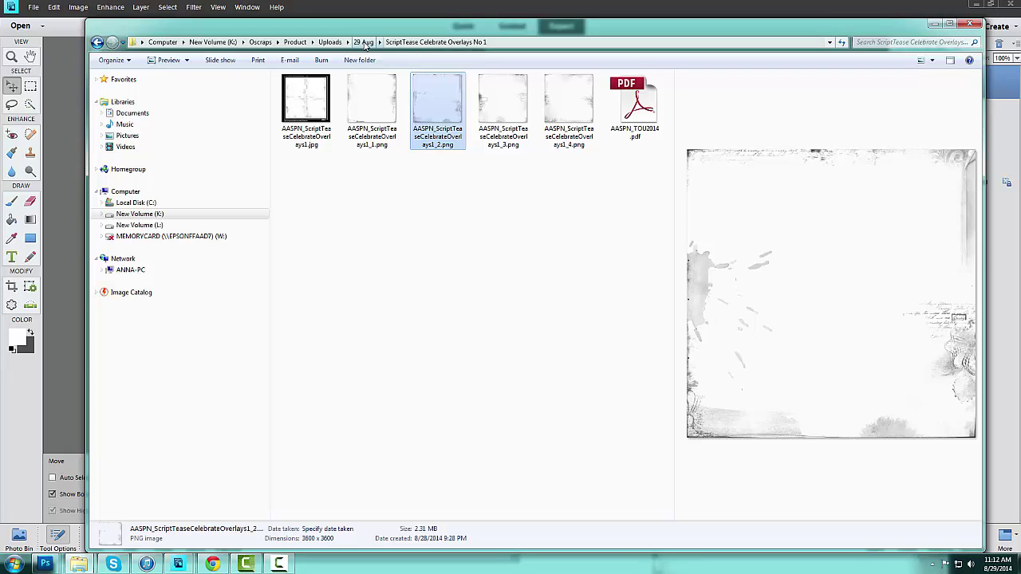
left_click(363, 42)
double_click(436, 104)
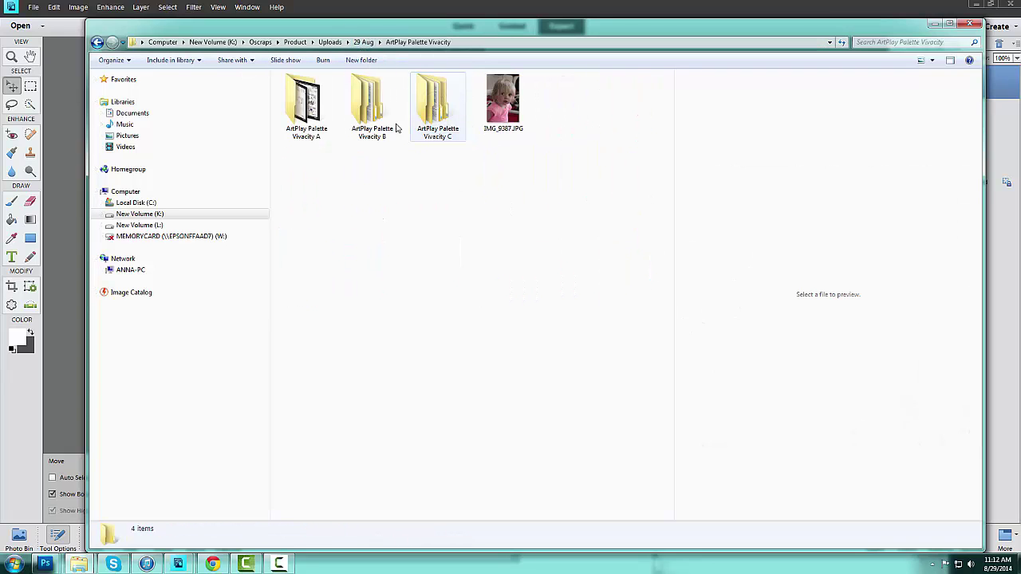
double_click(306, 104)
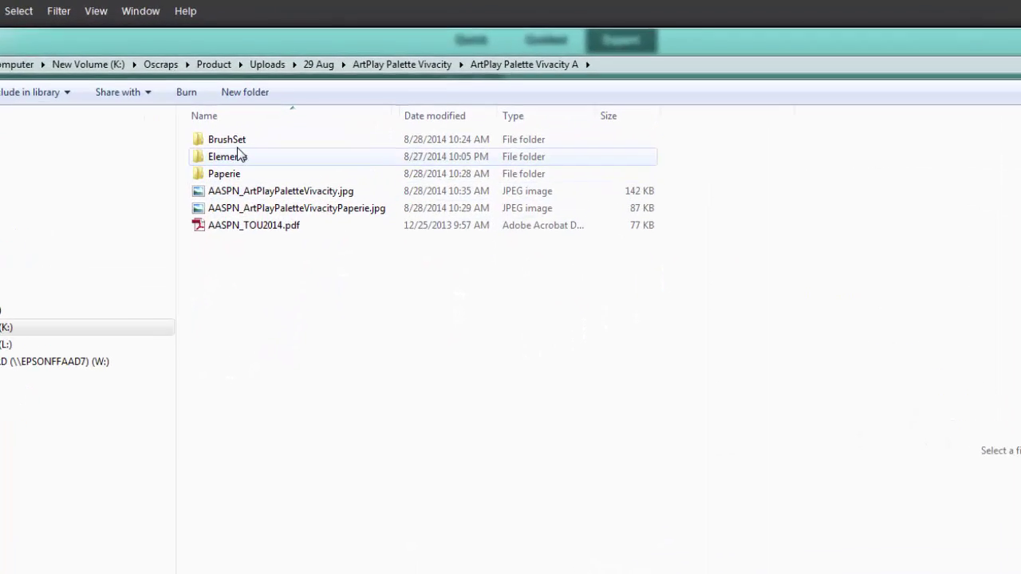
double_click(292, 114)
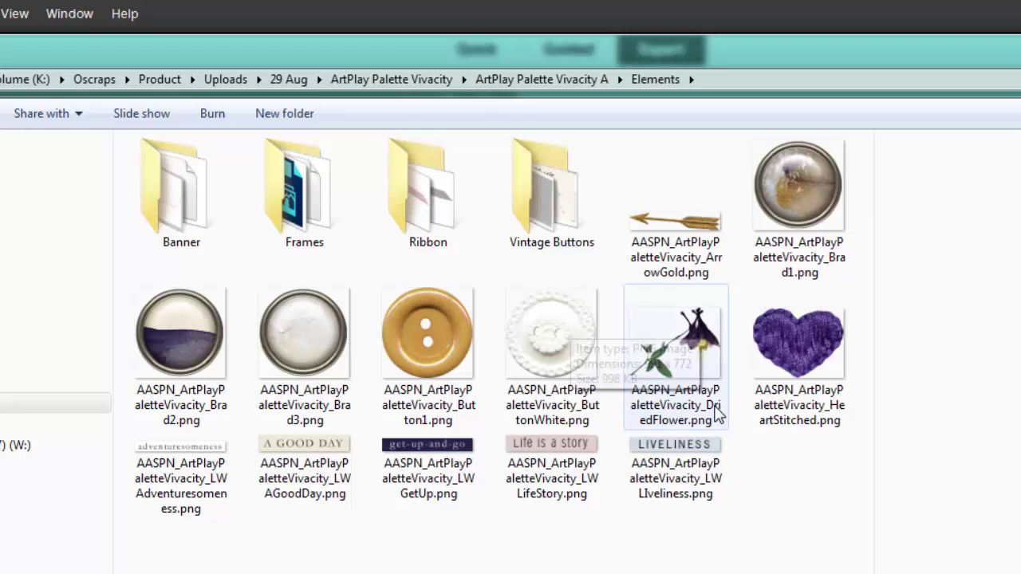
mouse_move(710, 414)
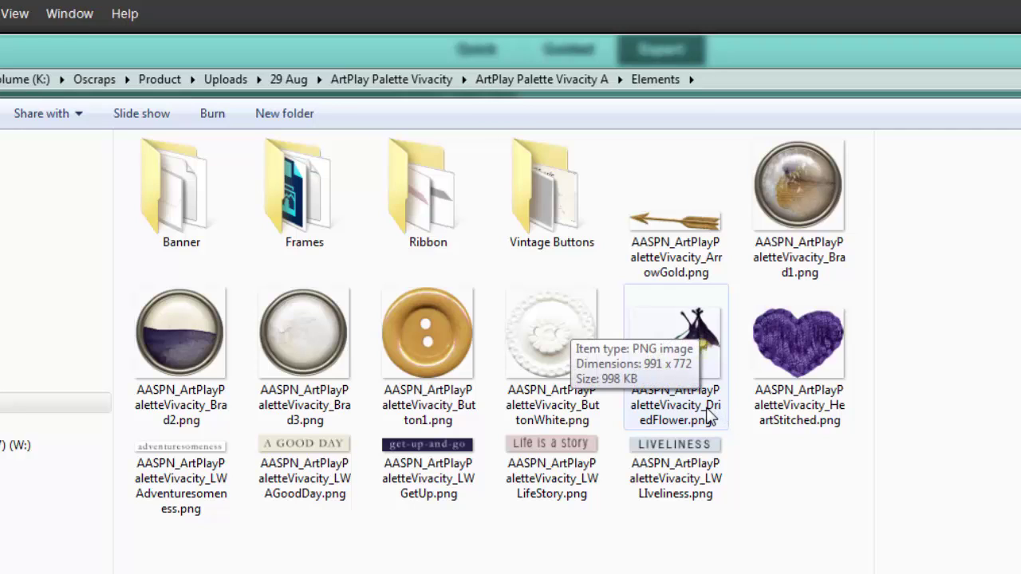
left_click(803, 341)
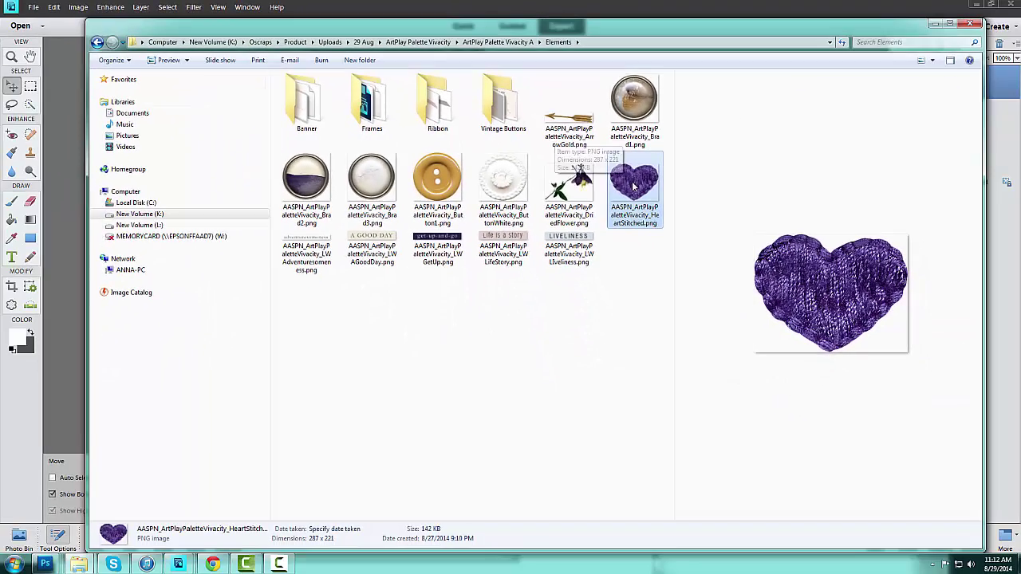
left_click_drag(648, 201, 71, 217)
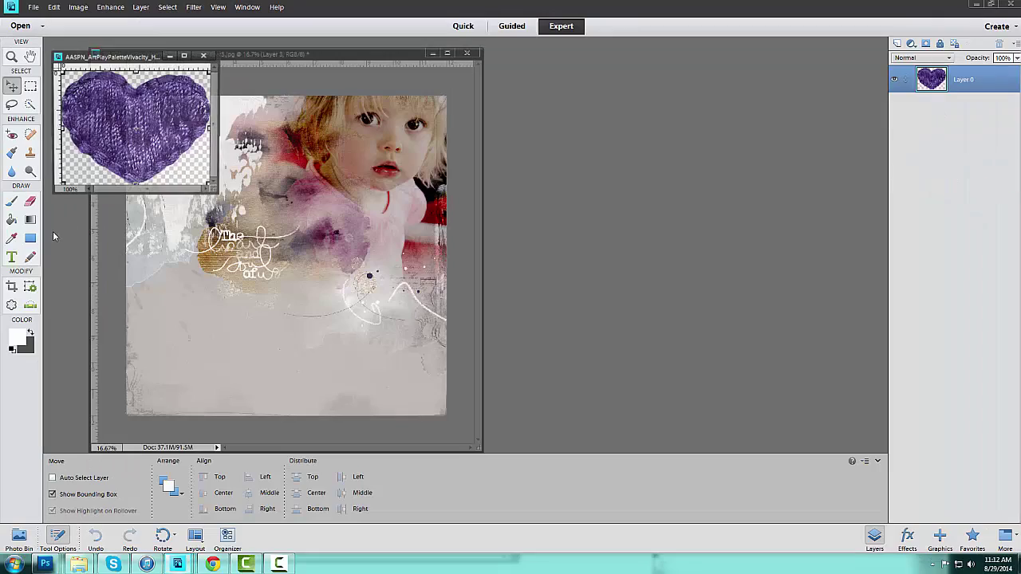
Step: Add the purple stitched heart to the layout and place it near the page's right edge, just above the white scribble
left_click_drag(157, 109, 378, 228)
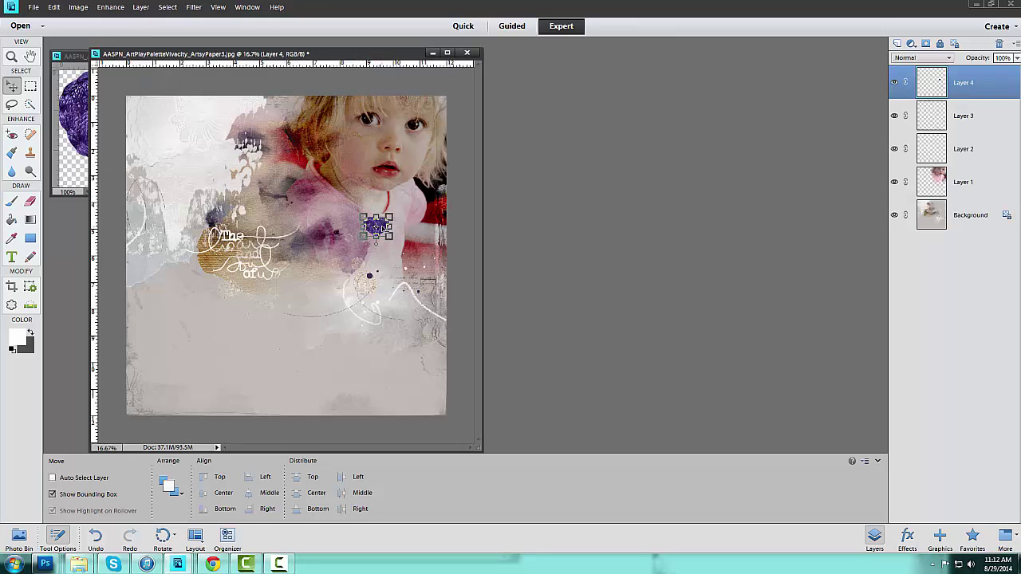
left_click_drag(379, 227, 424, 270)
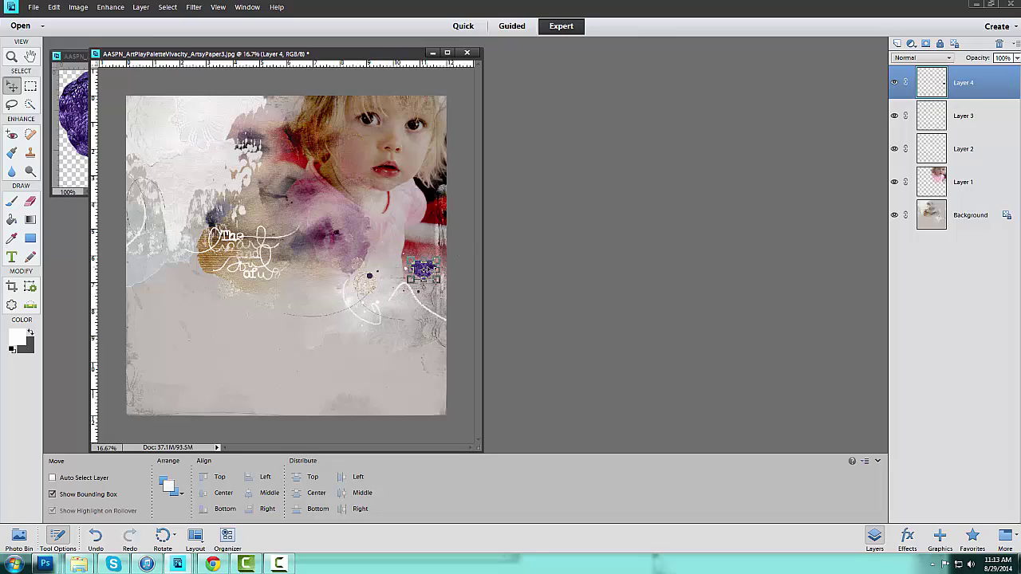
left_click_drag(423, 269, 433, 280)
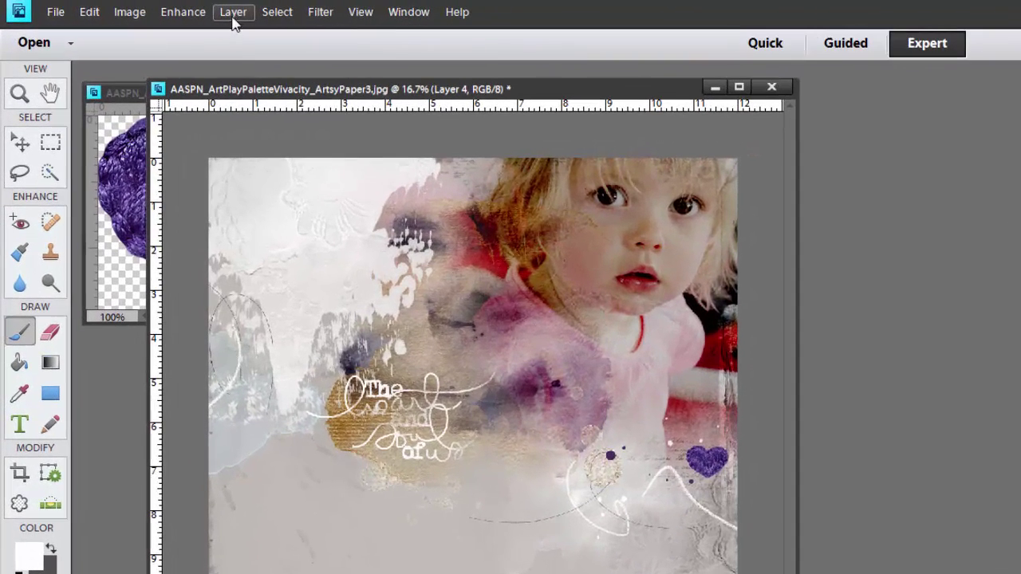
Step: Add a drop shadow to the purple heart layer with a size of 8 px and a distance of 8 px
left_click(233, 12)
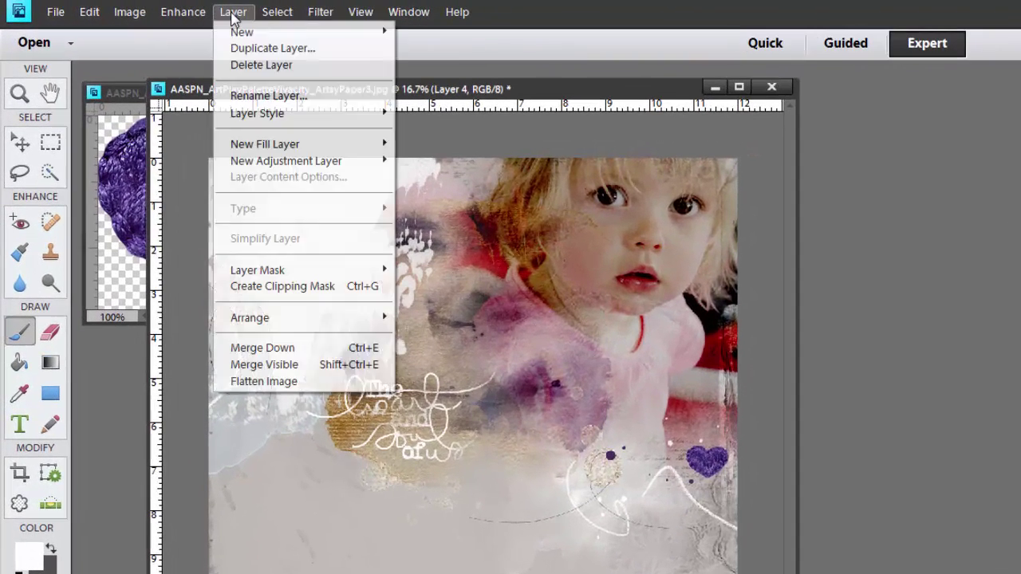
mouse_move(254, 118)
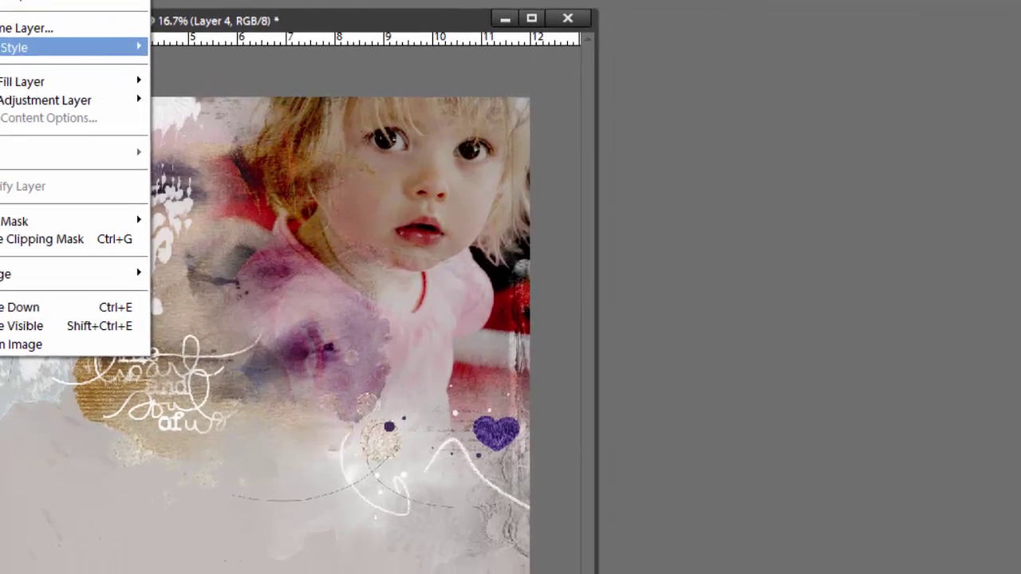
left_click(168, 113)
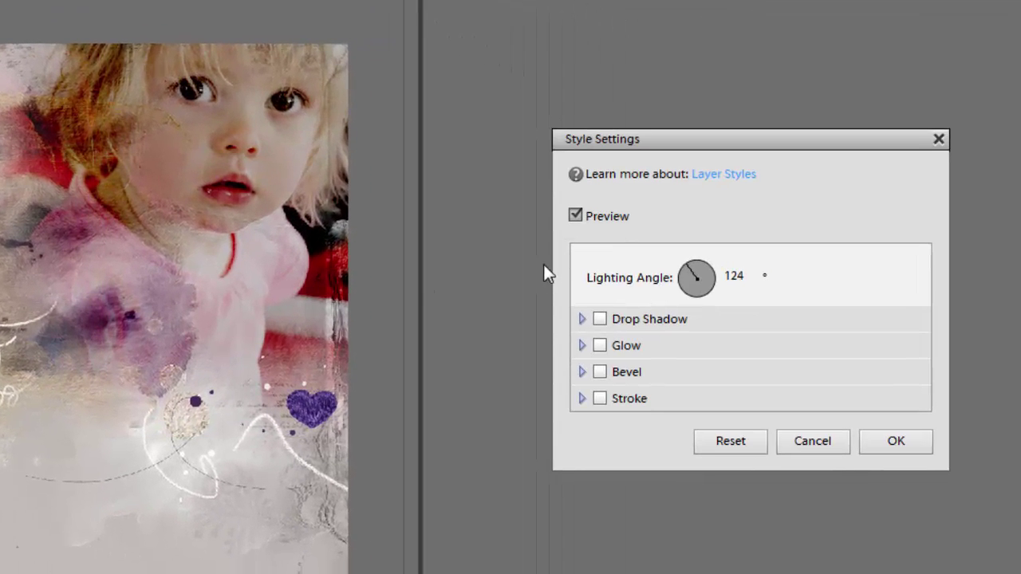
left_click(600, 320)
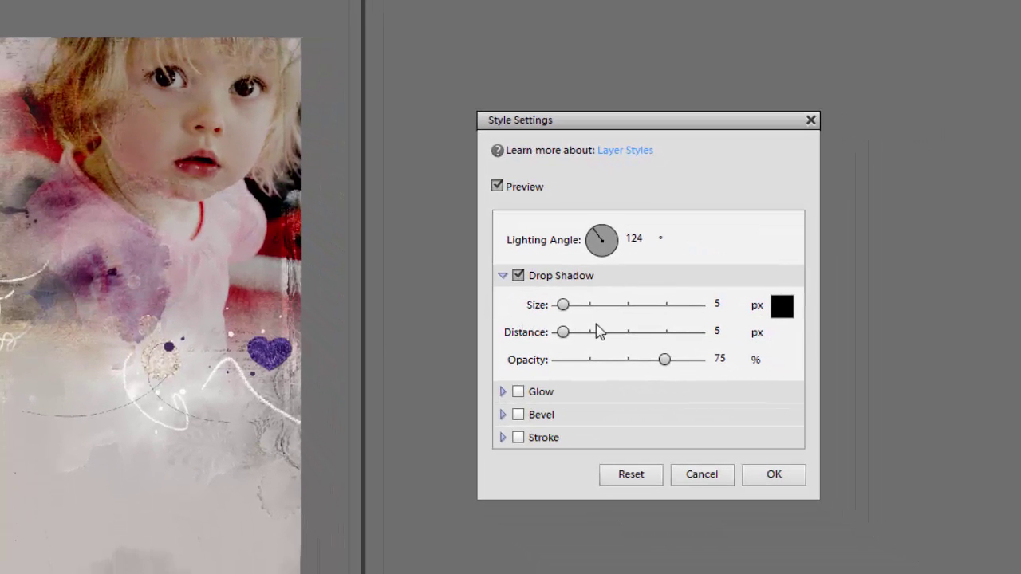
left_click_drag(562, 304, 565, 335)
Step: Change the heart's drop shadow color from black to a very dark gray
left_click(781, 308)
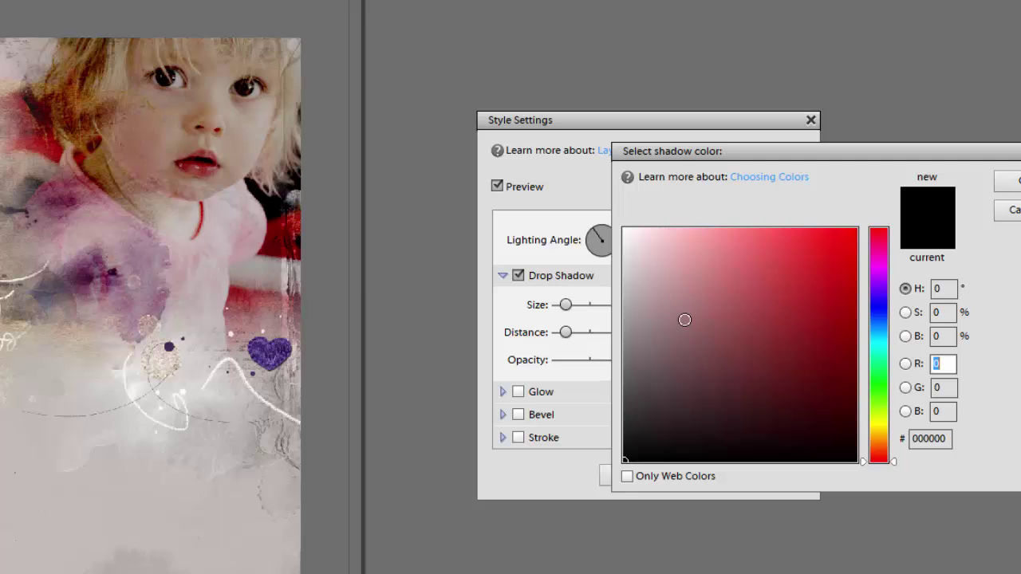
left_click(629, 389)
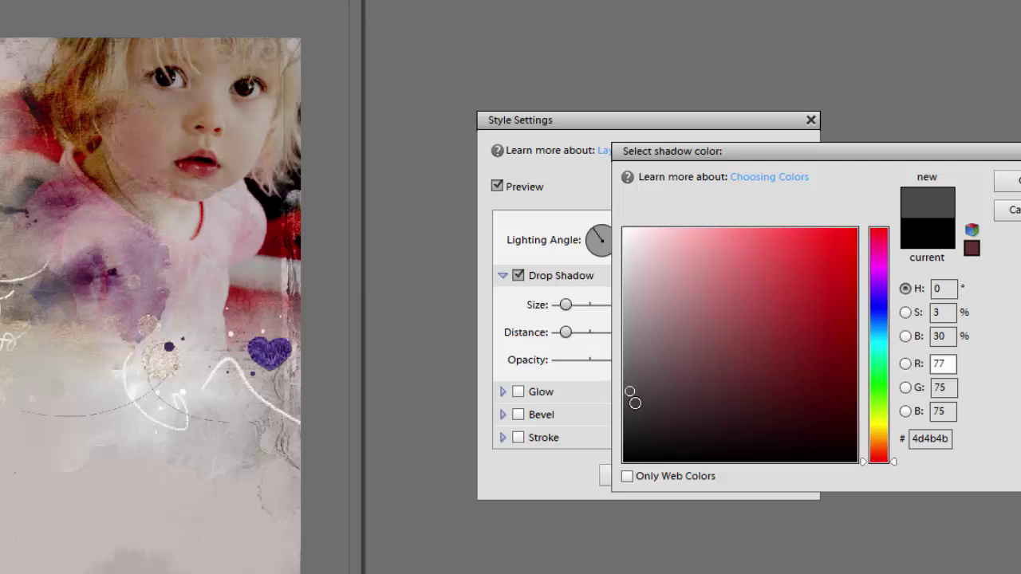
left_click(629, 417)
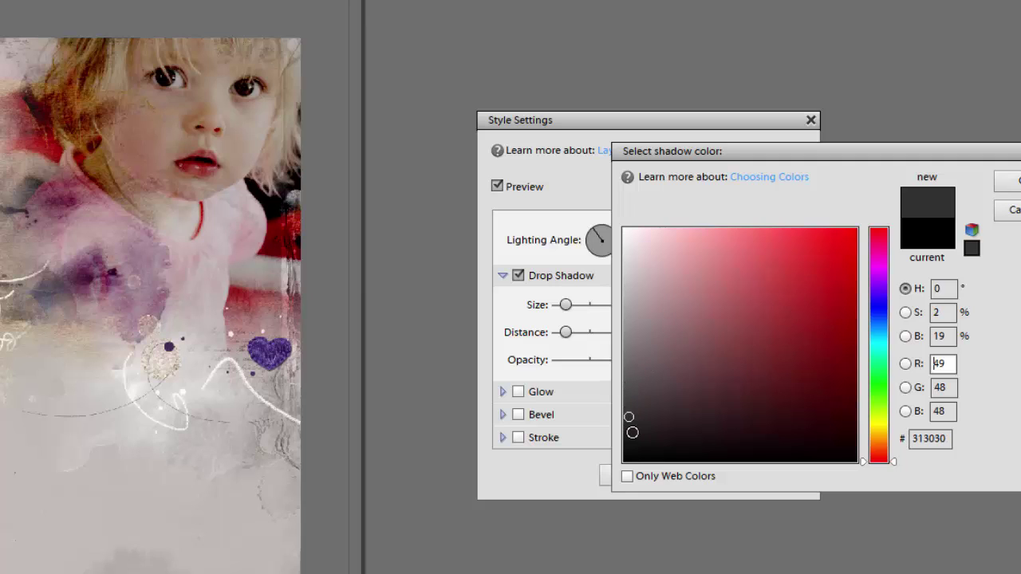
left_click(631, 418)
left_click(1006, 182)
Step: Set the heart's drop shadow opacity to 74% and the lighting angle to 120°, and apply the style settings
left_click_drag(661, 360, 661, 360)
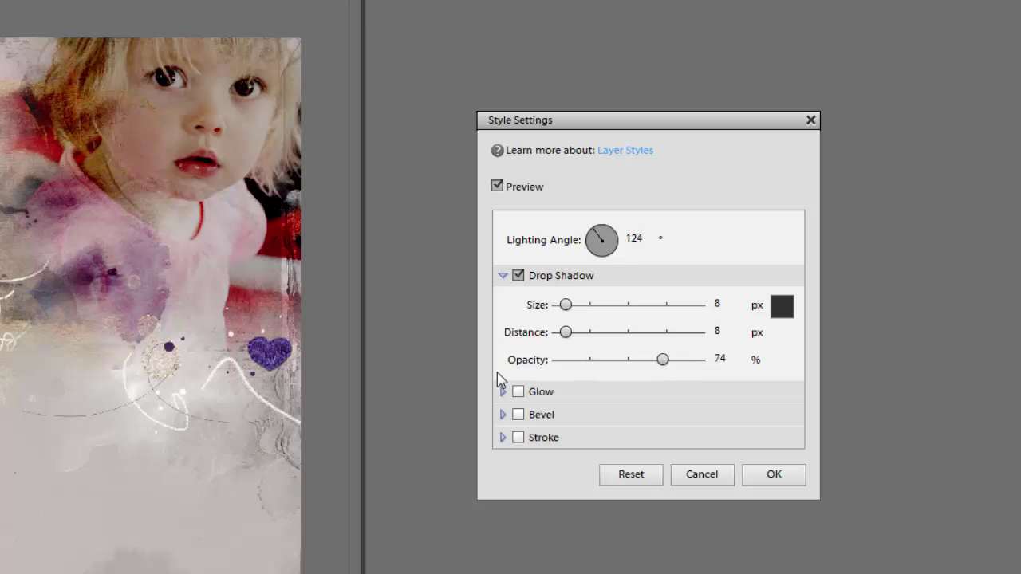
left_click_drag(598, 237, 594, 233)
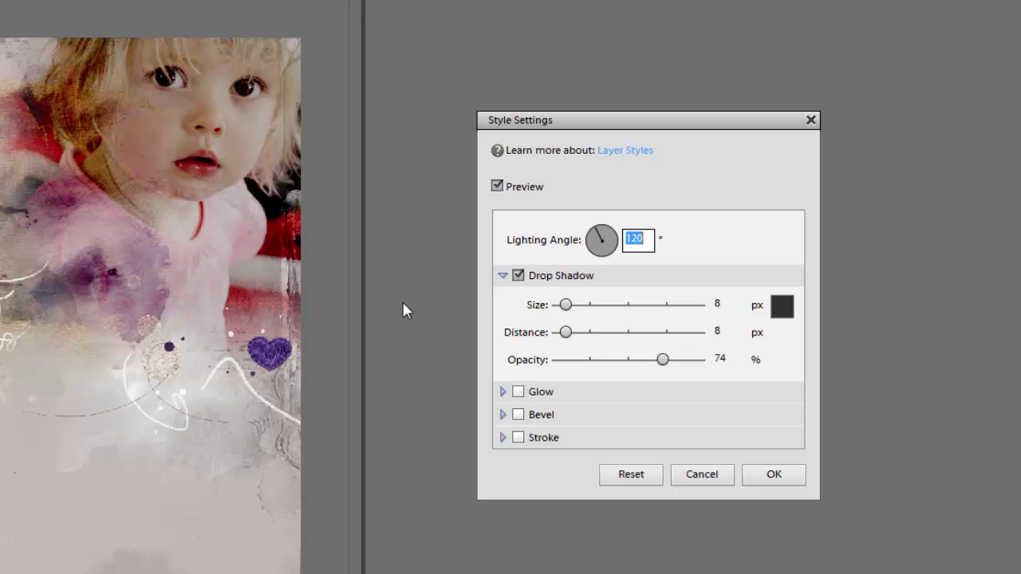
left_click(788, 481)
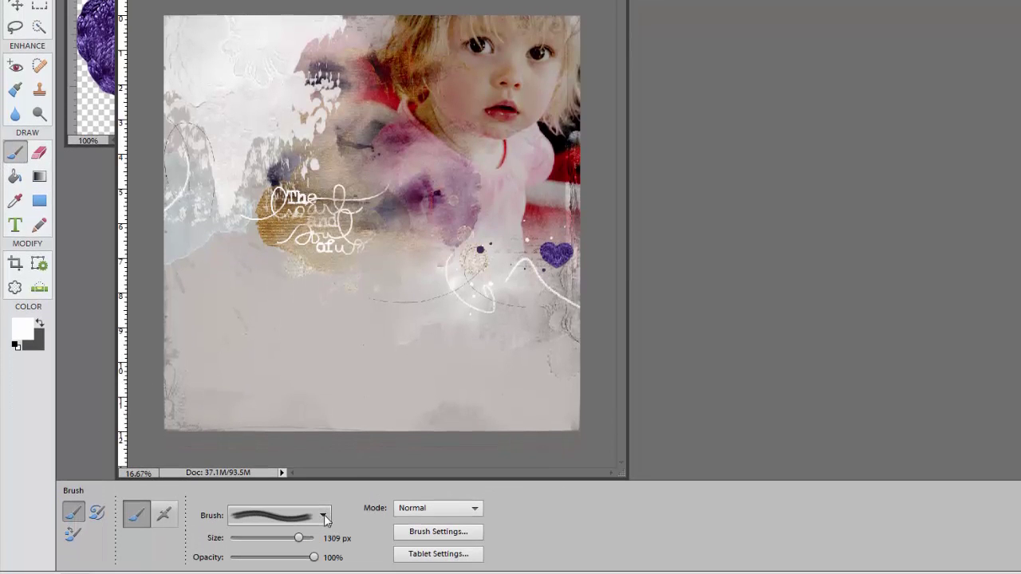
Step: Load the brush set from the UrbanStitchez Banners No 1 folder inside 29 Aug into the Brush tool
left_click(325, 517)
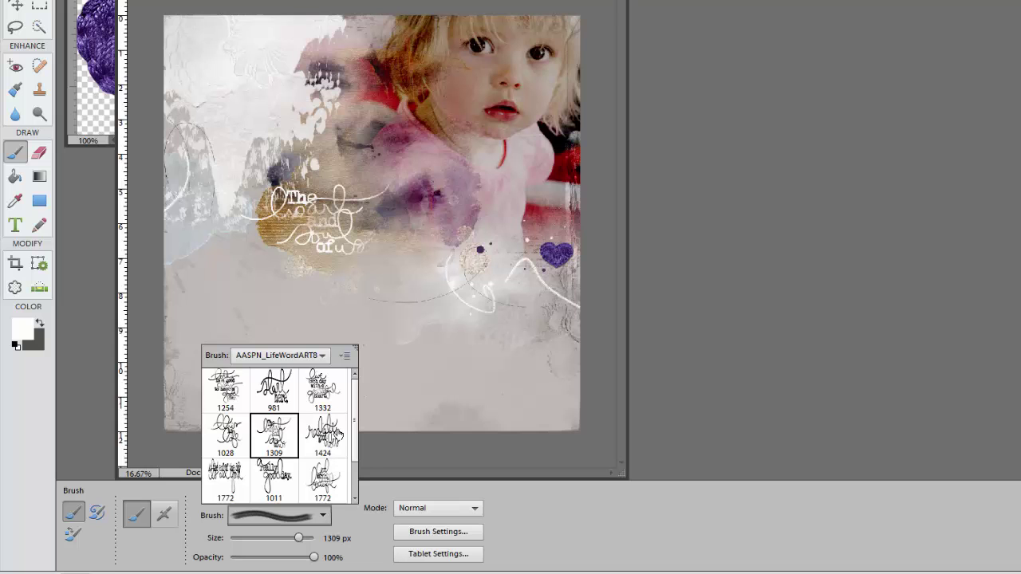
left_click(345, 359)
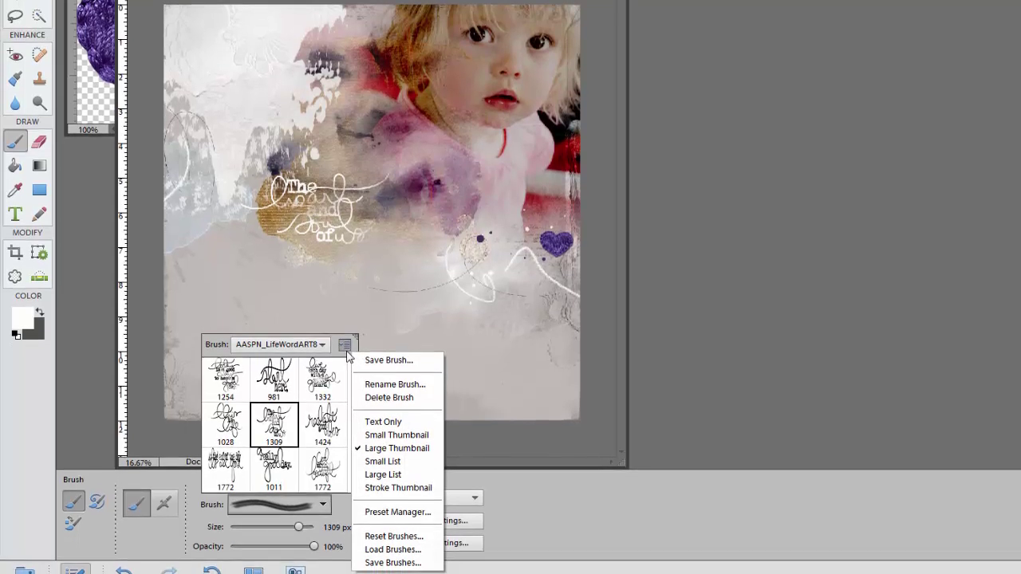
left_click(387, 532)
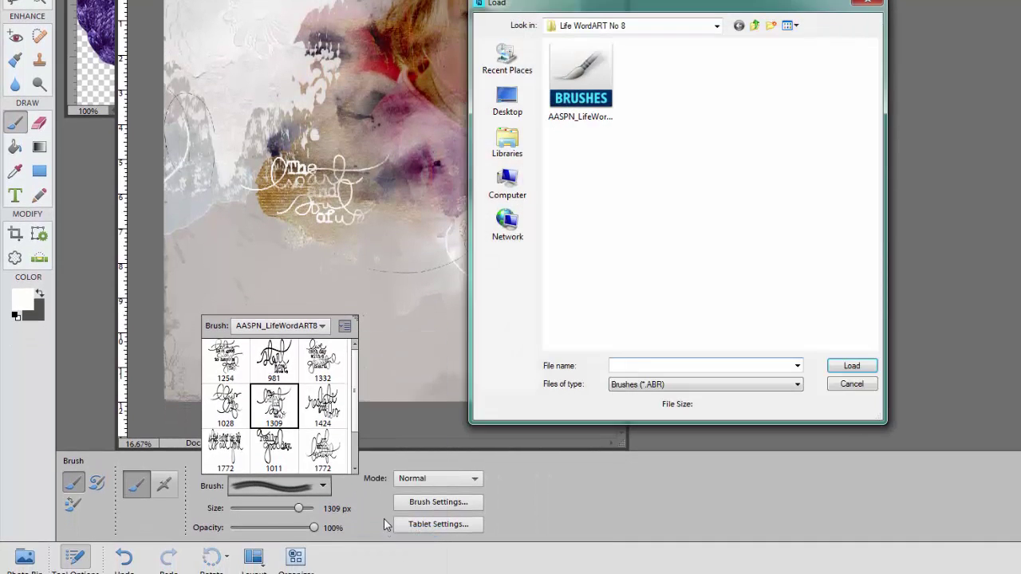
left_click(716, 27)
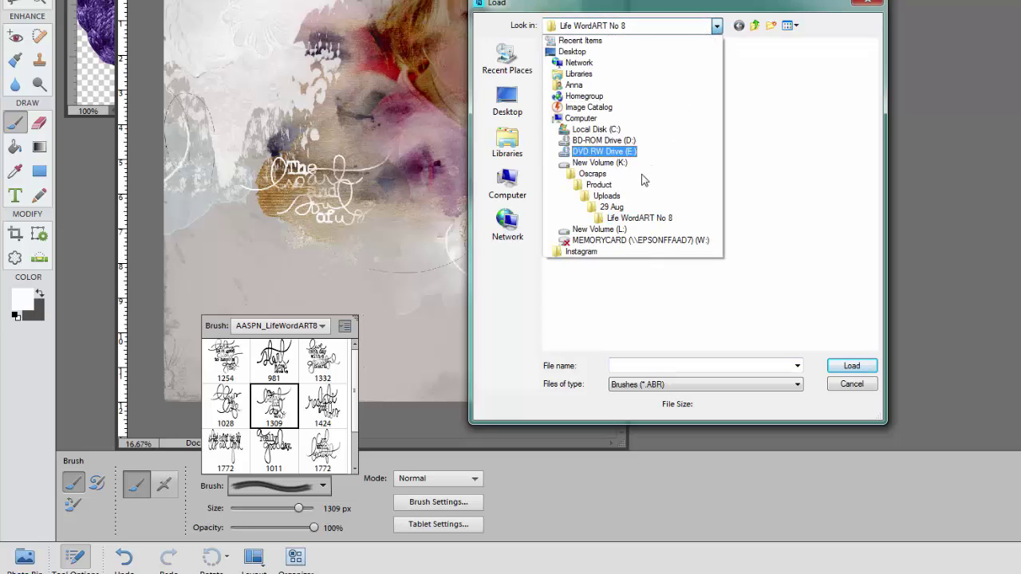
left_click(626, 209)
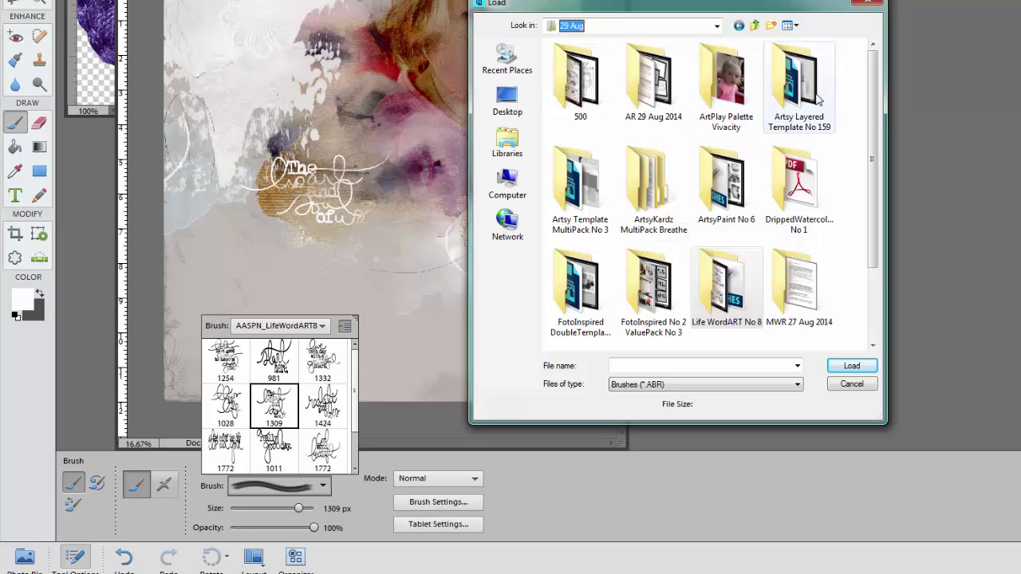
scroll(856, 141, "down", 2)
scroll(856, 141, "down", 1)
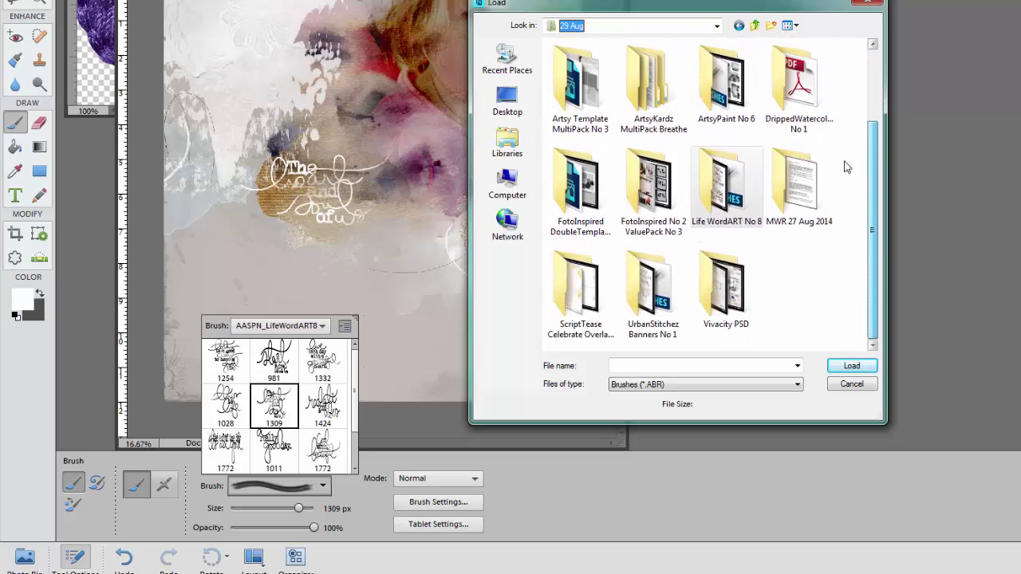
double_click(654, 291)
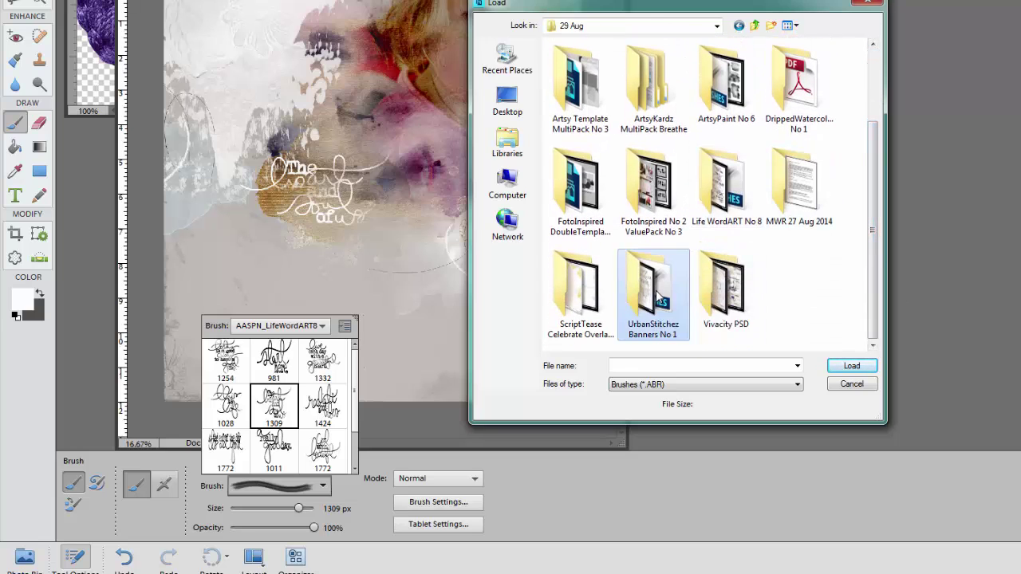
double_click(581, 80)
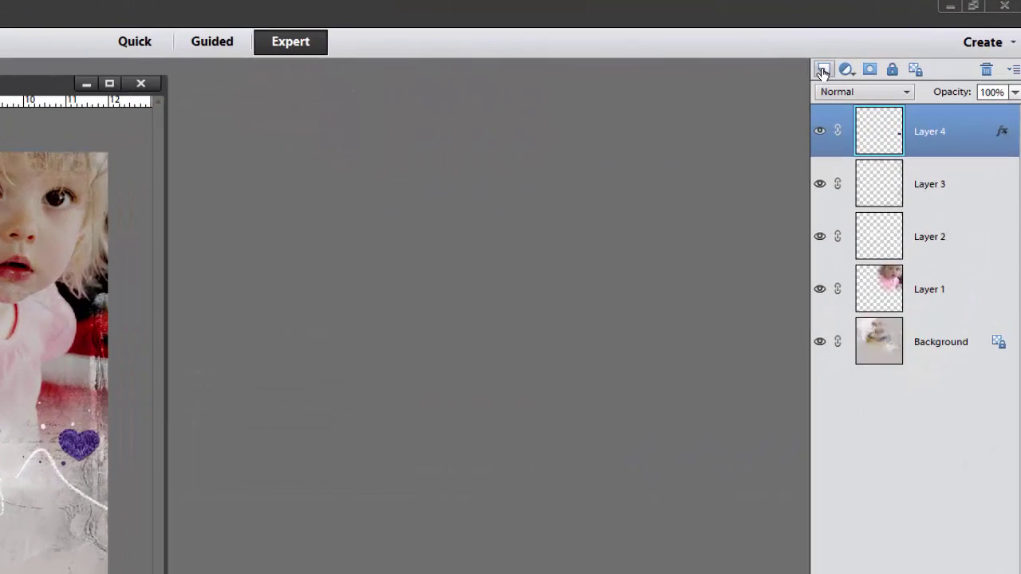
Step: Create a new layer above the heart layer and reset the foreground and background colors to the default black and white
left_click(824, 70)
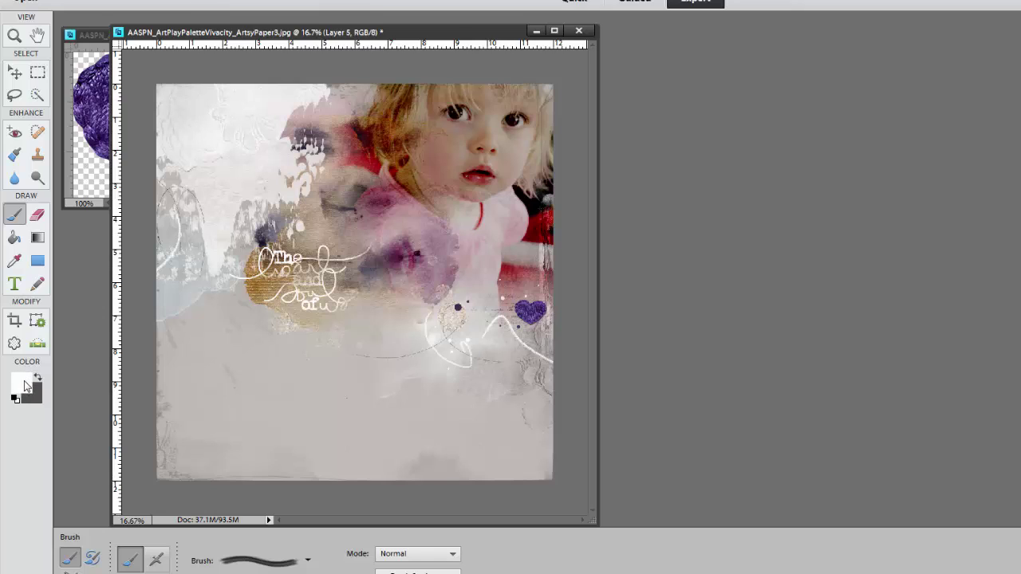
left_click(23, 387)
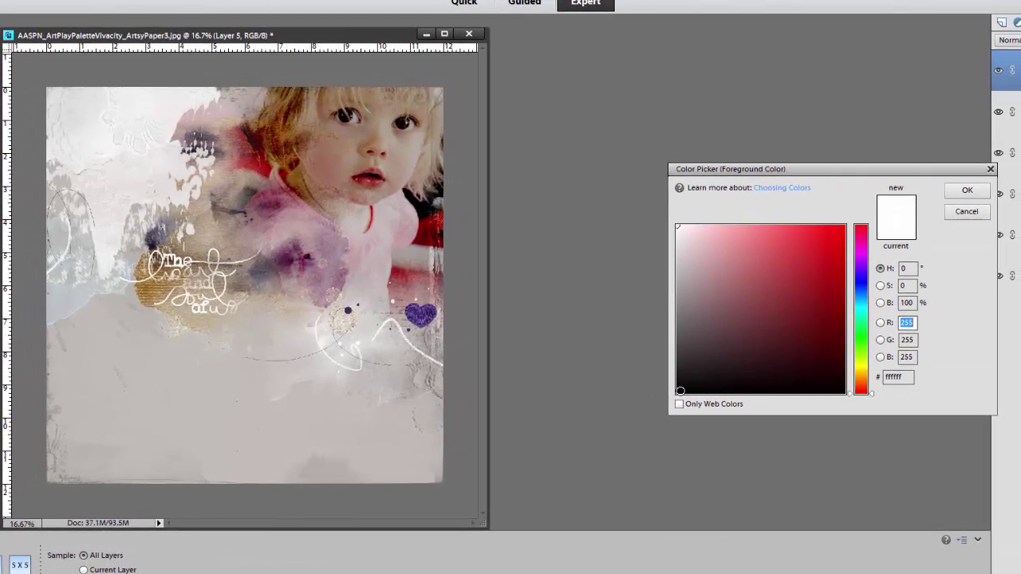
left_click(967, 211)
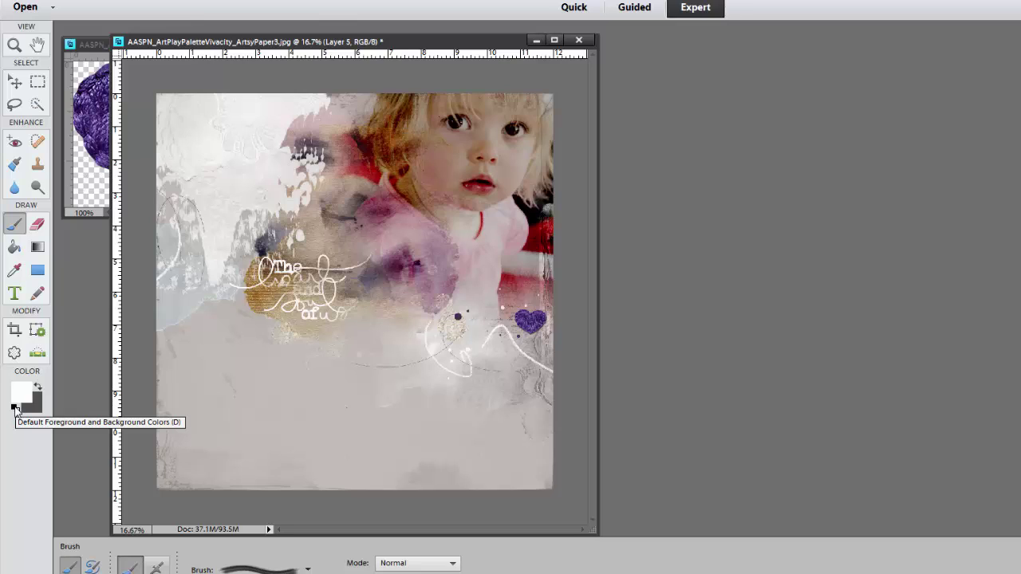
left_click(15, 409)
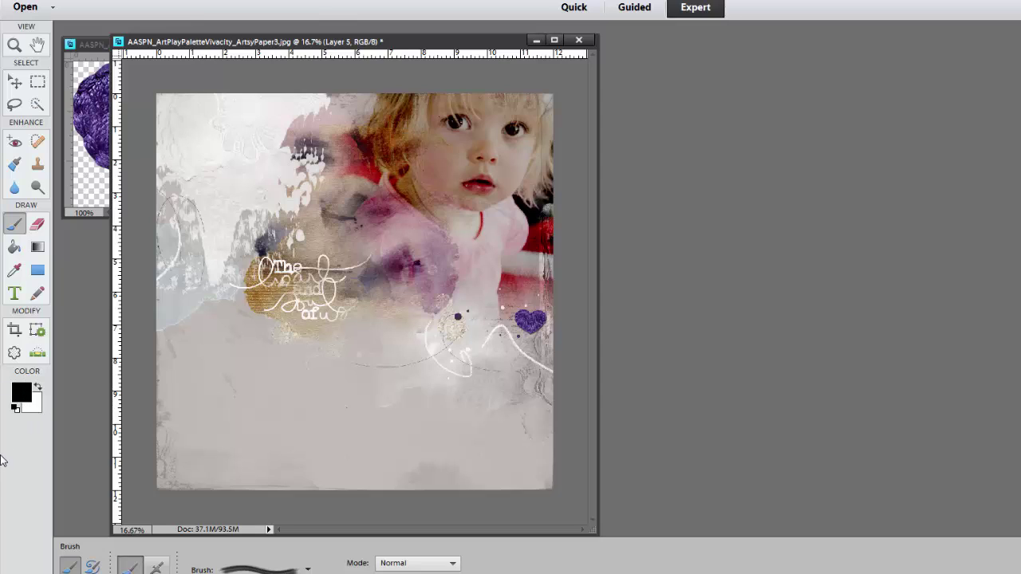
Step: Stamp the 1249 px stitched banner brush in black across the purple heart, running off the page's right edge
left_click(308, 530)
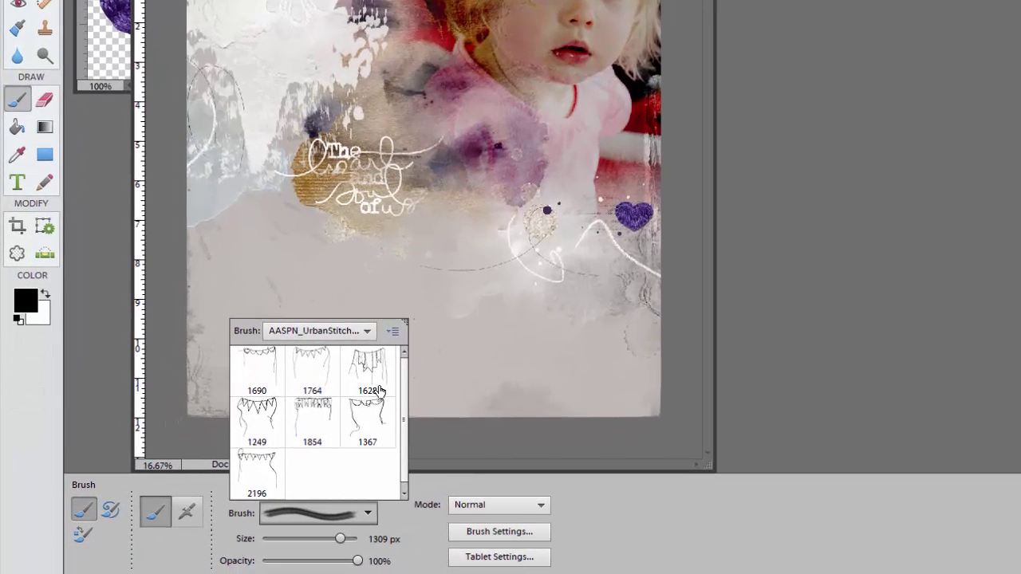
left_click(266, 418)
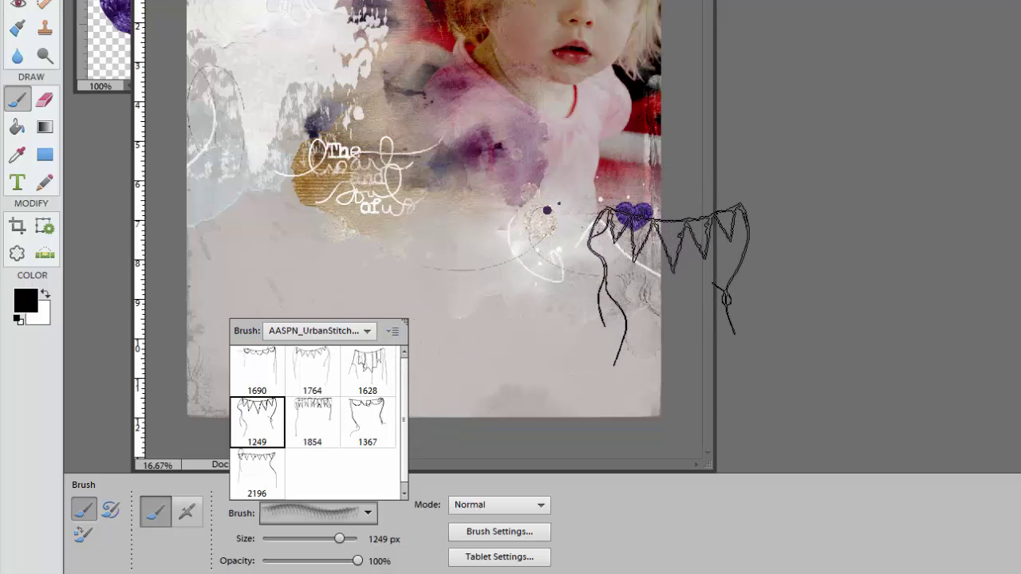
key("Escape")
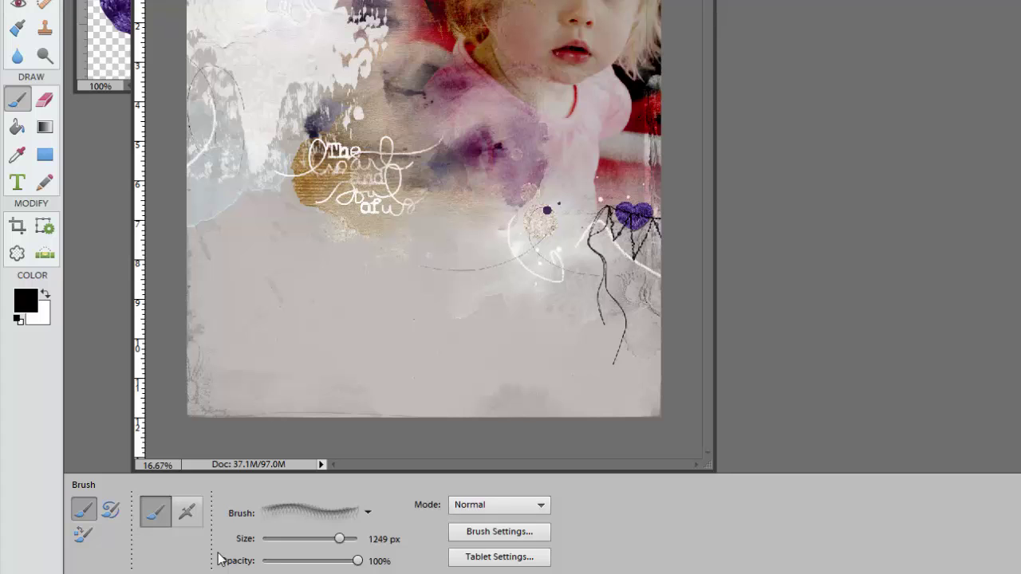